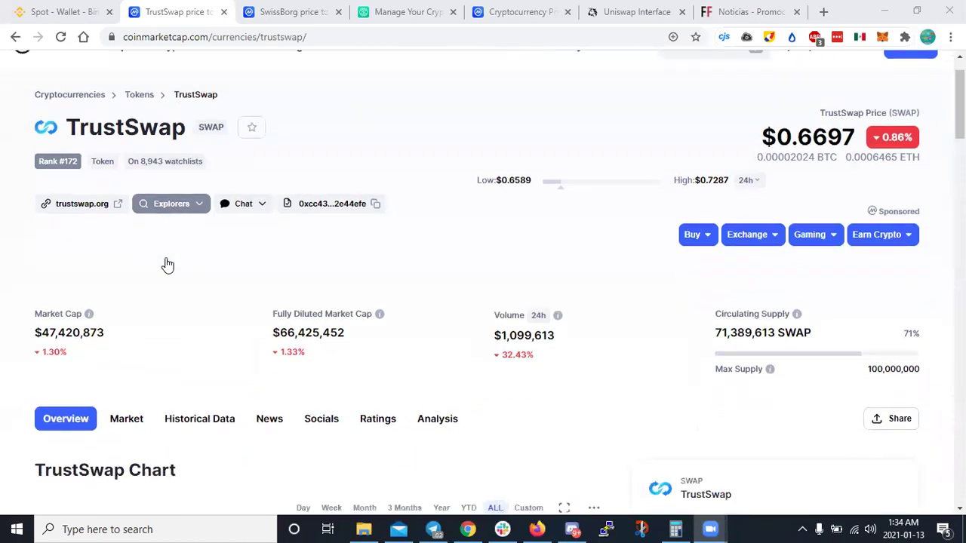
Check the token balances and account options in the MetaMask wallet from the TrustSwap page
scroll(167, 265, up, 2)
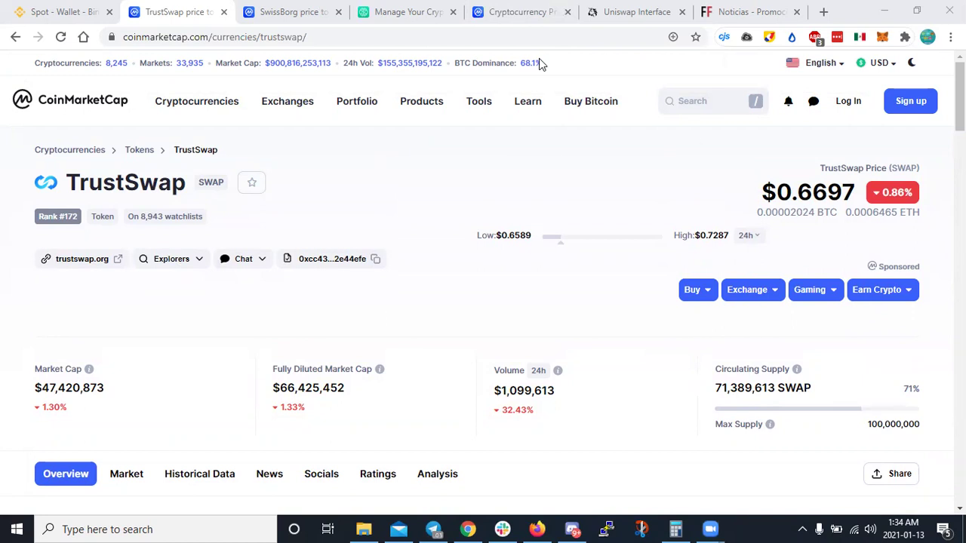
mouse_move(520, 110)
click(881, 39)
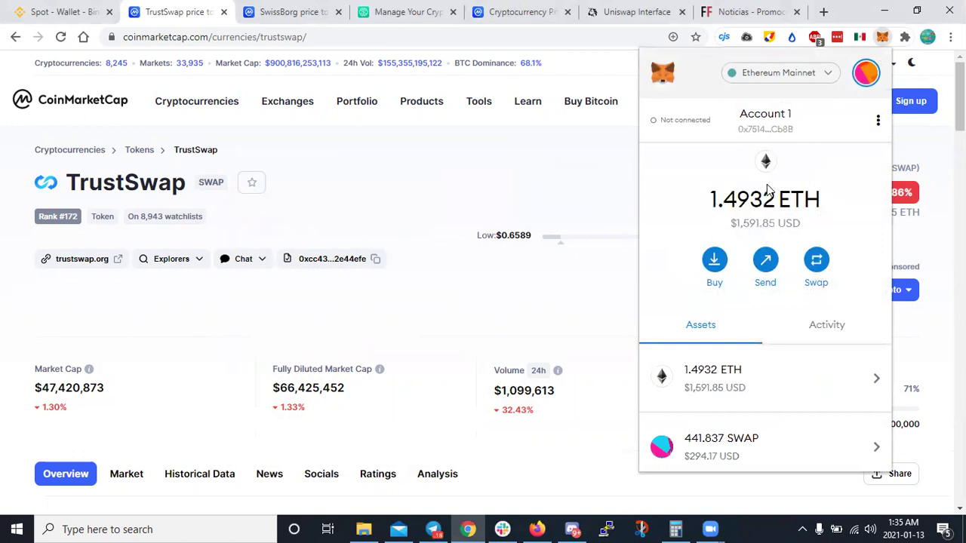
click(864, 79)
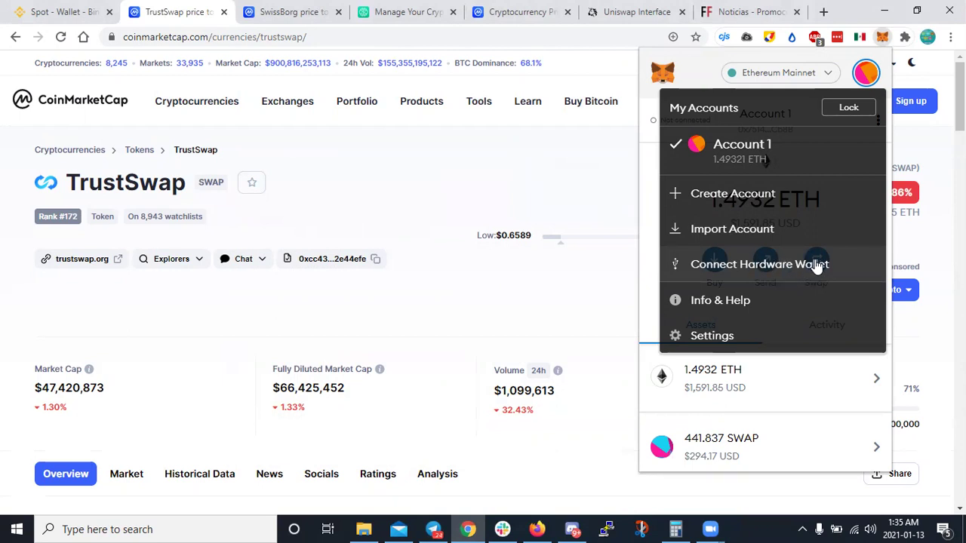
click(577, 194)
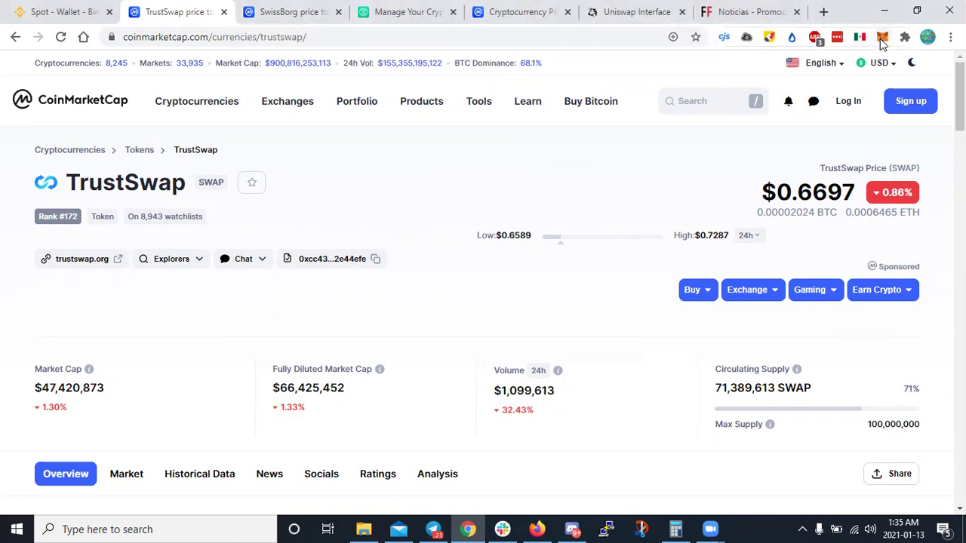
click(882, 37)
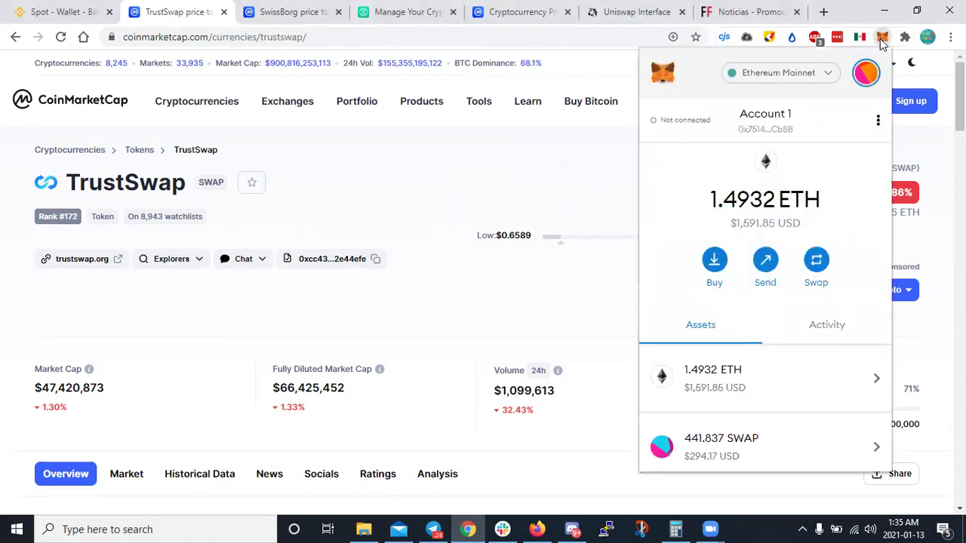
click(801, 529)
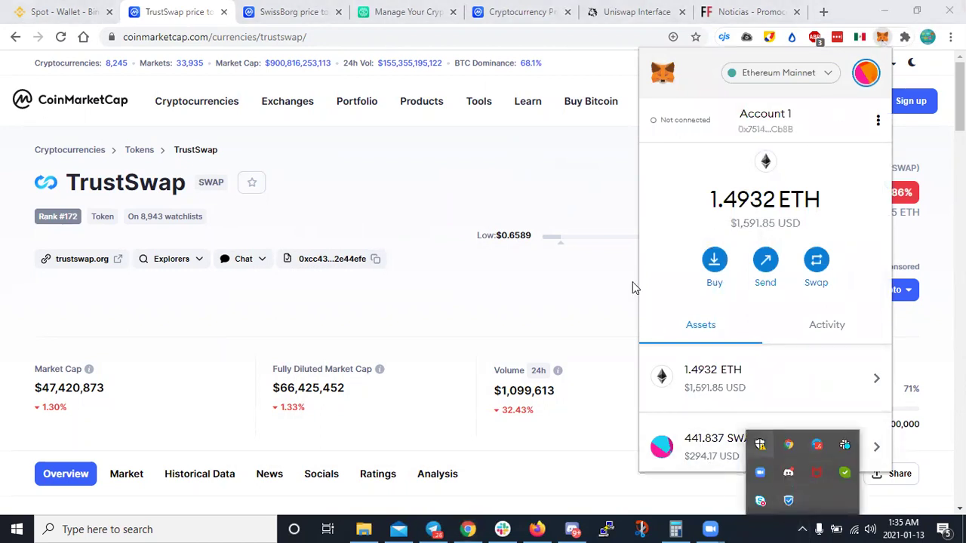
click(578, 196)
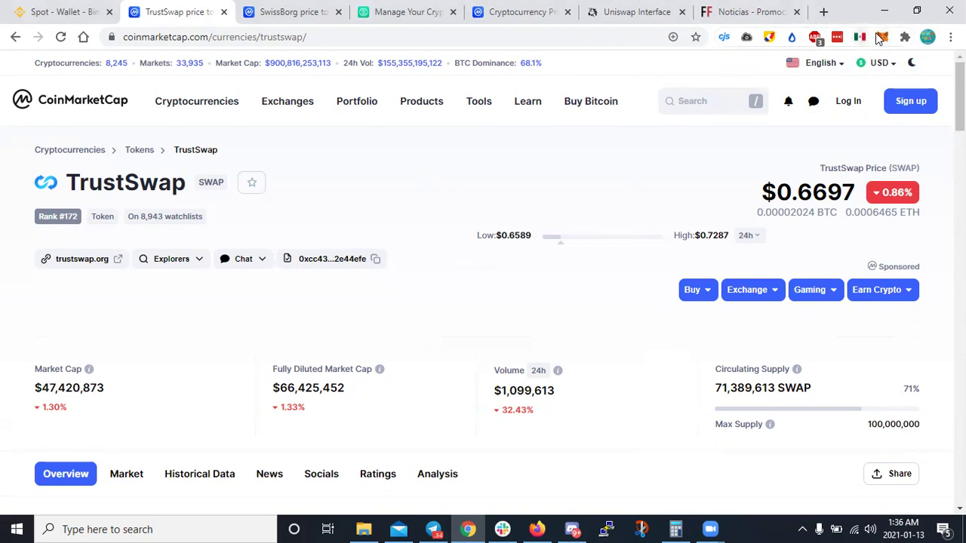
Switch to the Uniswap swap page and set the computer's speaker volume to 100
click(603, 8)
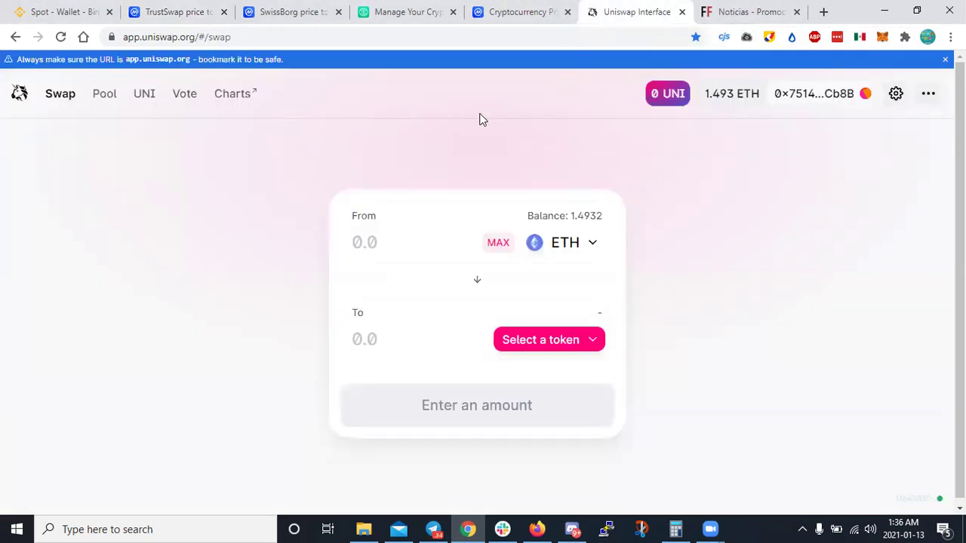
click(803, 528)
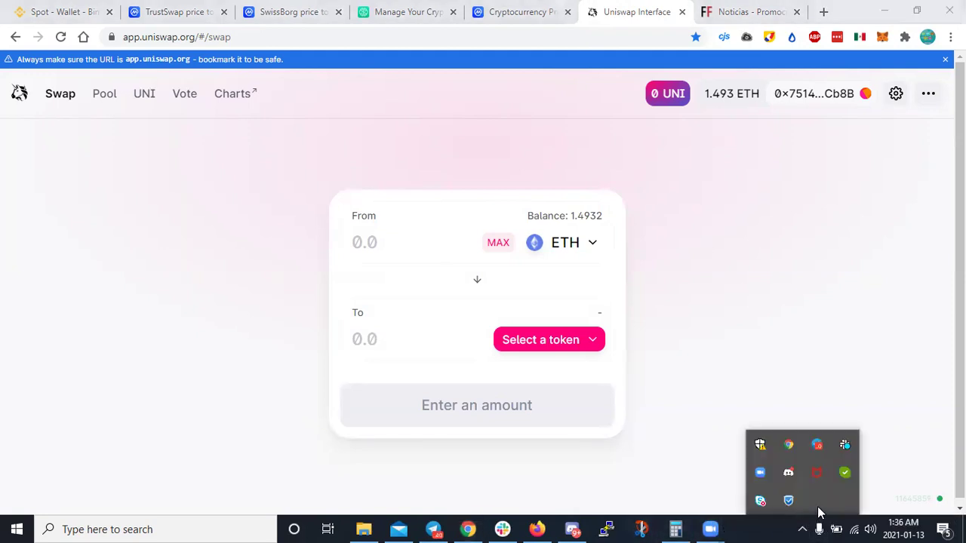
click(870, 529)
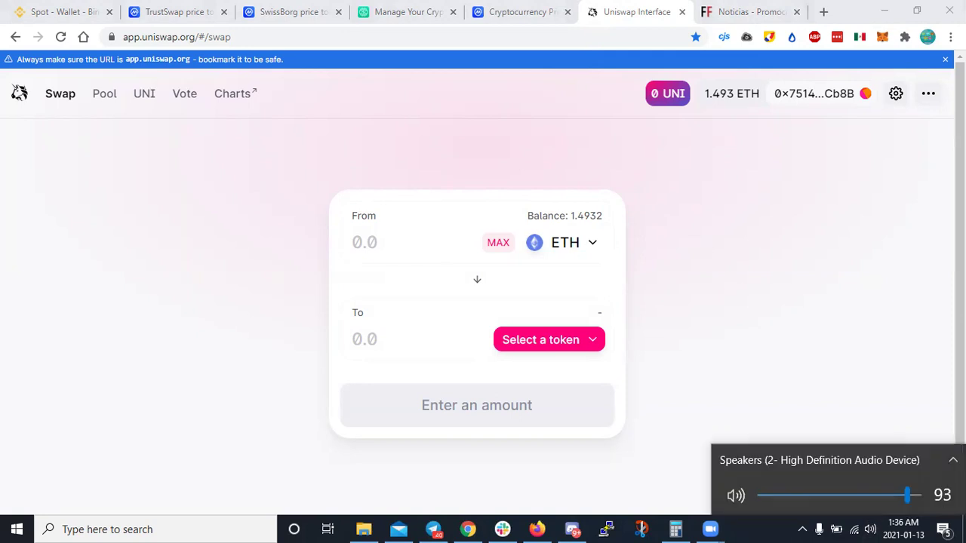
click(921, 495)
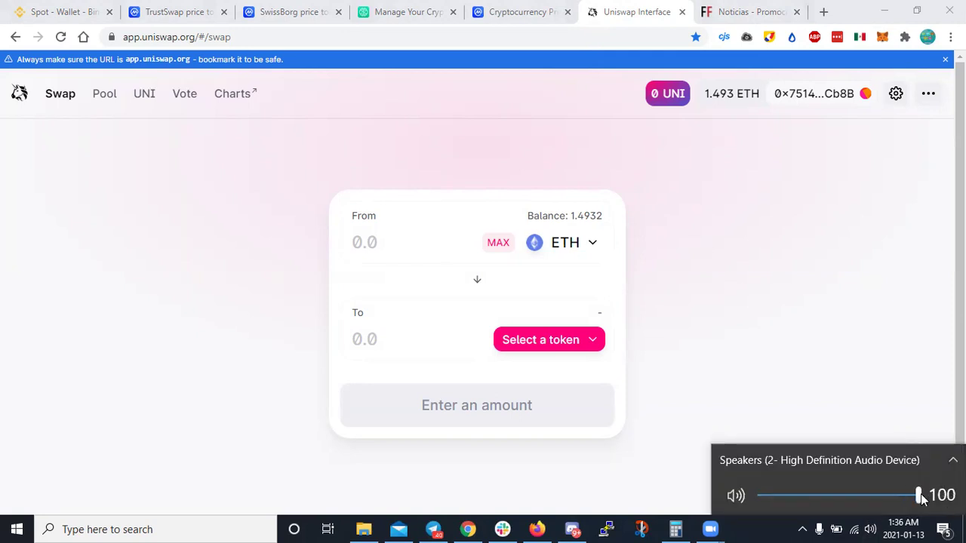
click(819, 374)
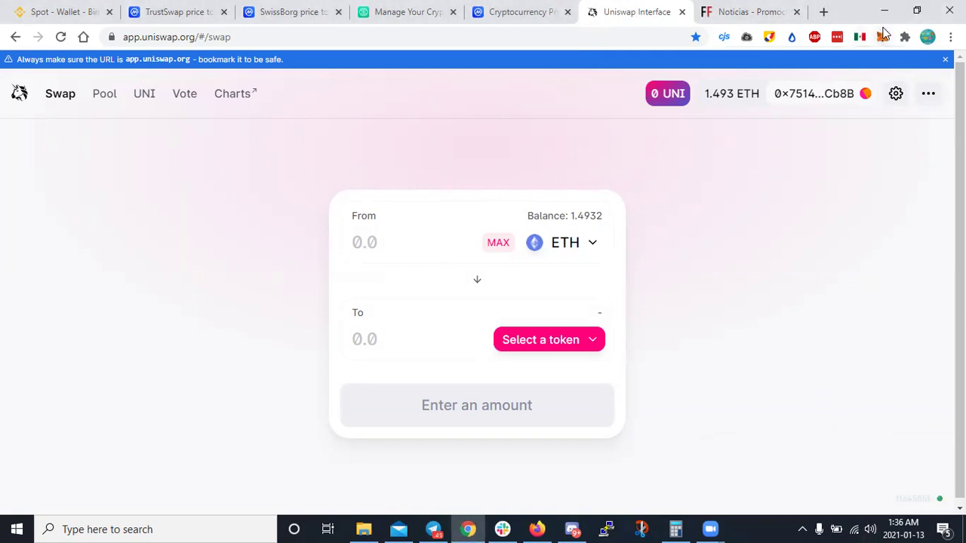
Check the MetaMask wallet's connection to Uniswap, its balances and its account options
click(882, 38)
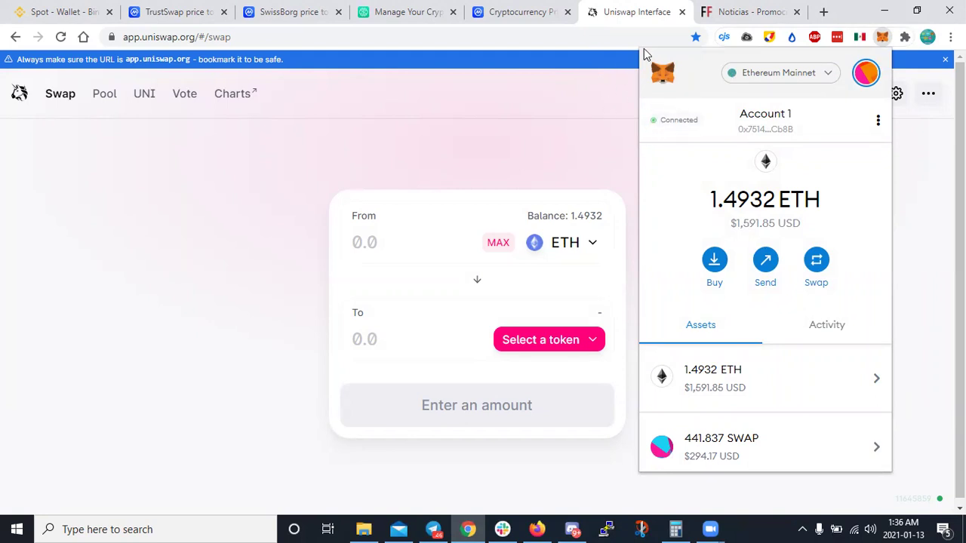
click(867, 73)
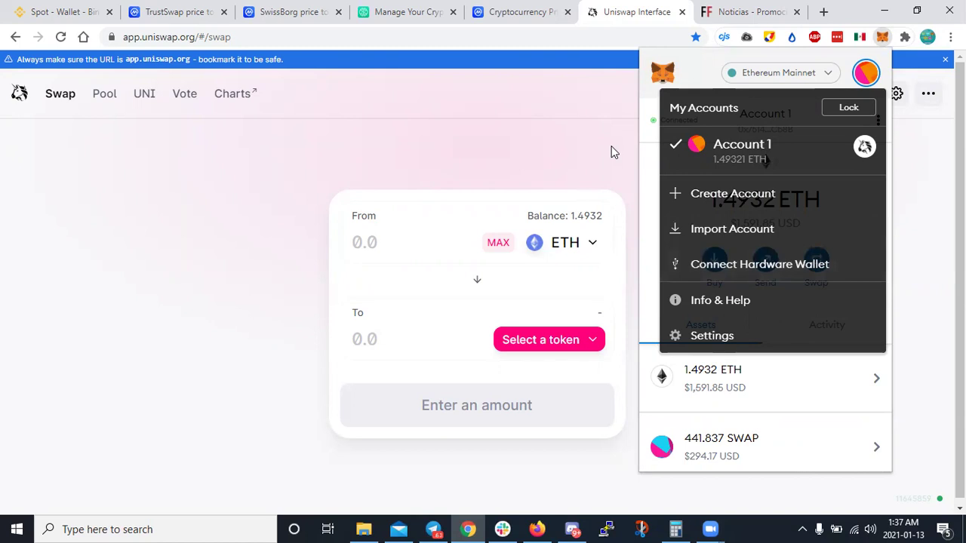
click(613, 151)
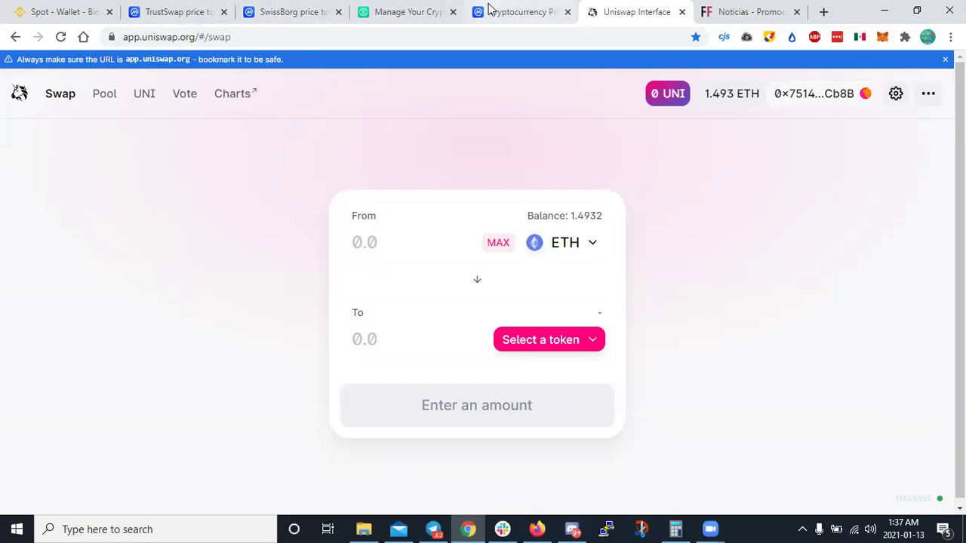
click(885, 38)
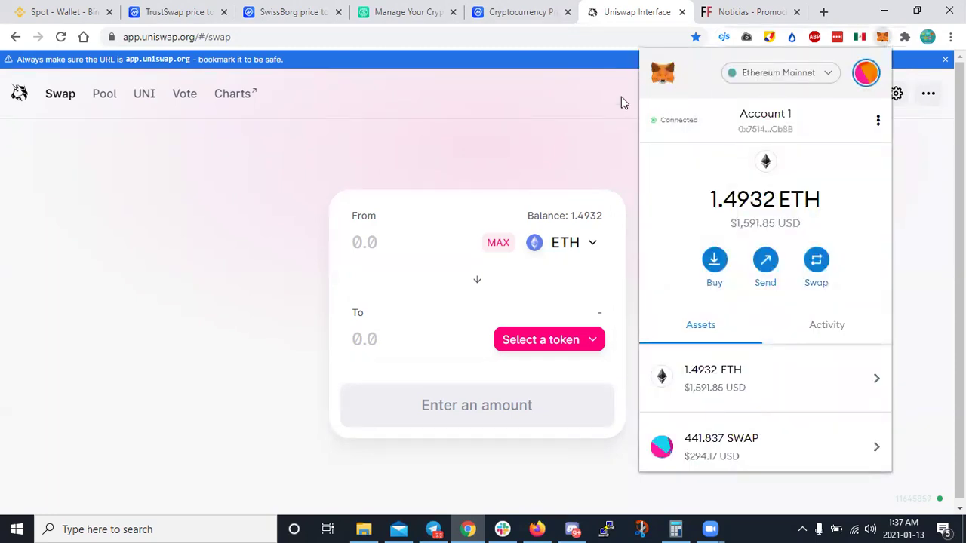
click(582, 122)
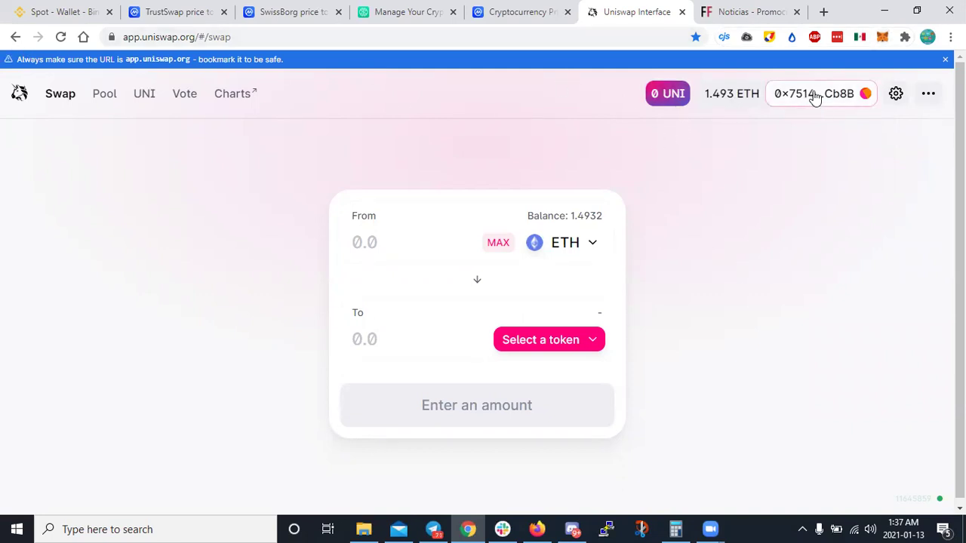
Reload the Uniswap swap page and choose SWAP as the token to receive in exchange for ETH
click(59, 39)
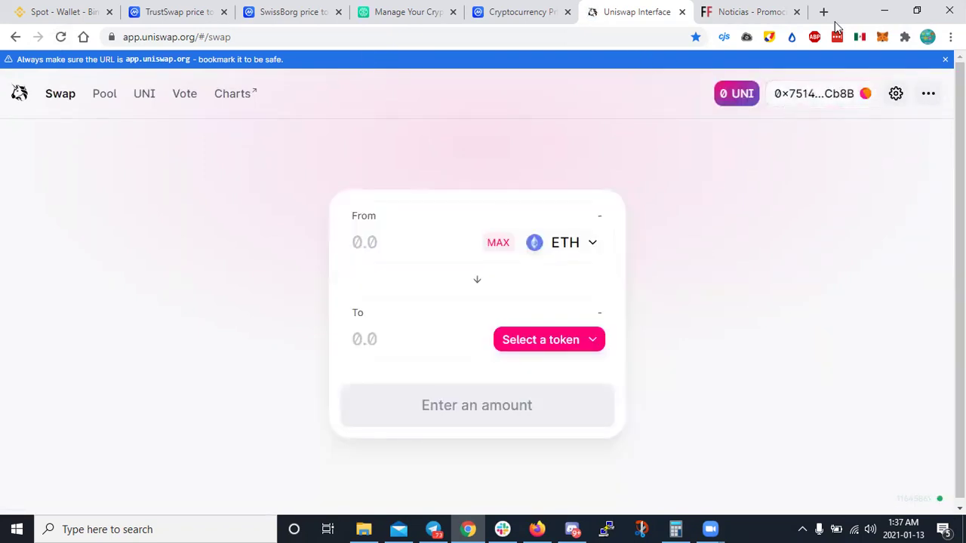
scroll(683, 316, down, 1)
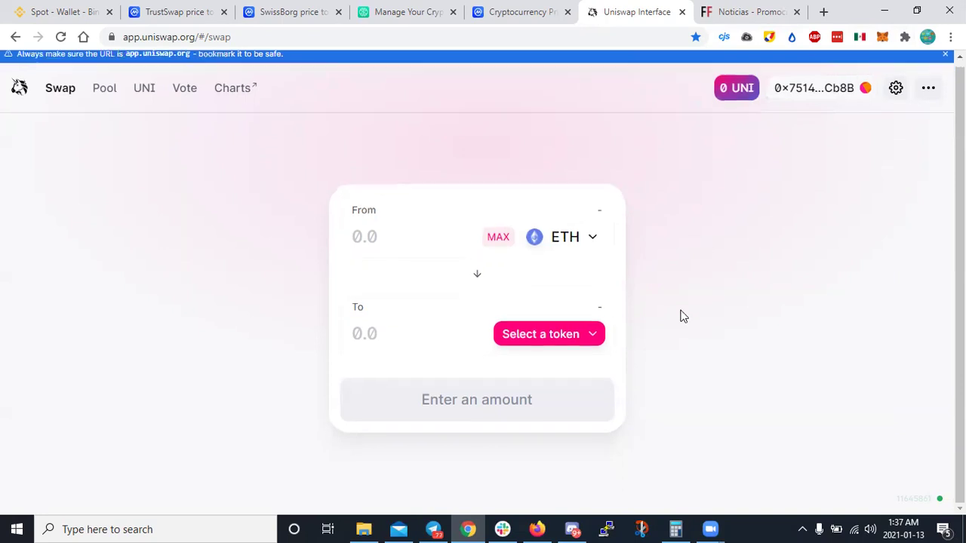
click(371, 236)
click(554, 336)
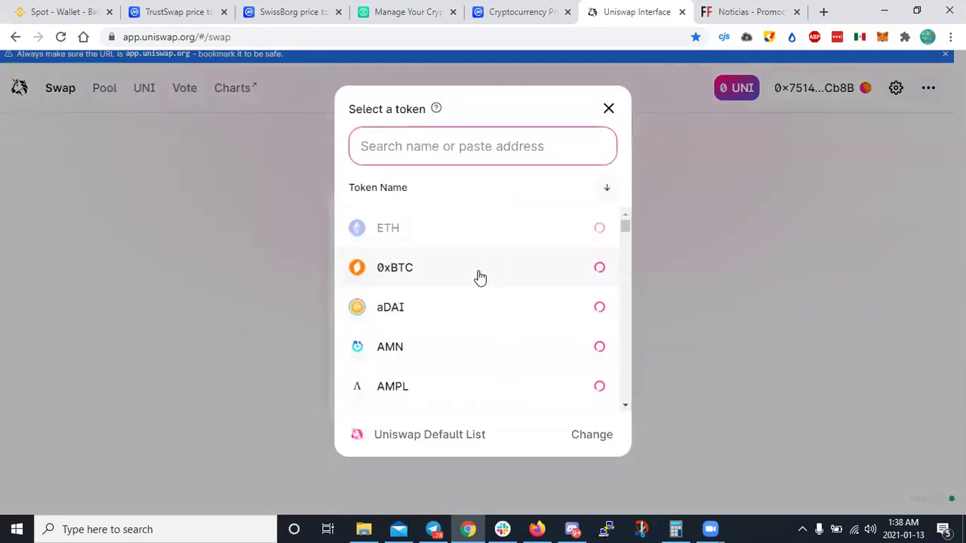
scroll(471, 287, down, 3)
scroll(471, 287, down, 5)
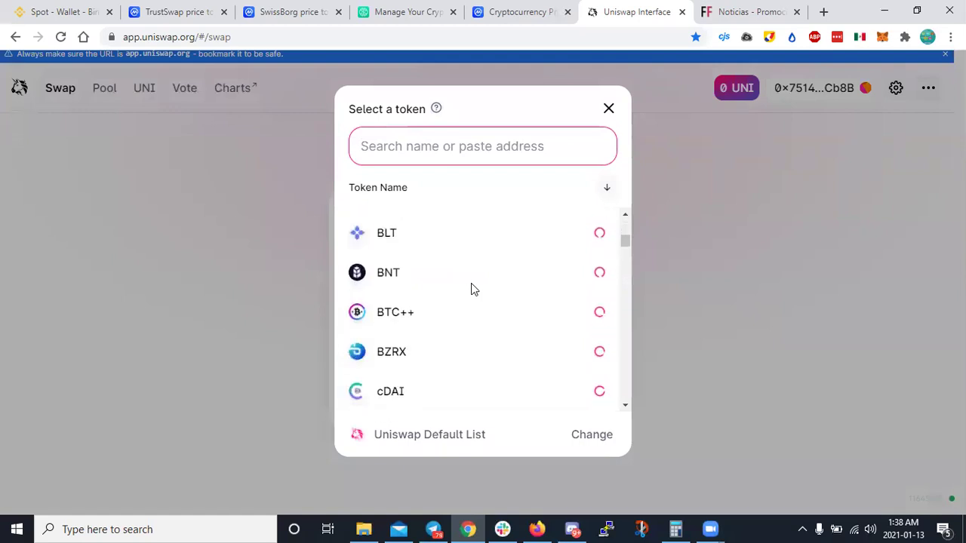
scroll(471, 290, down, 2)
scroll(471, 289, up, 1)
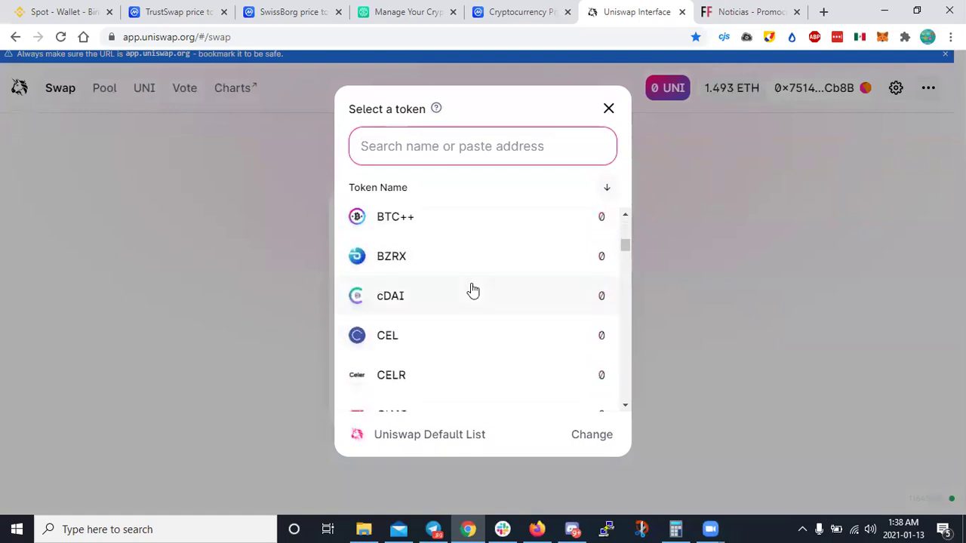
scroll(471, 287, up, 10)
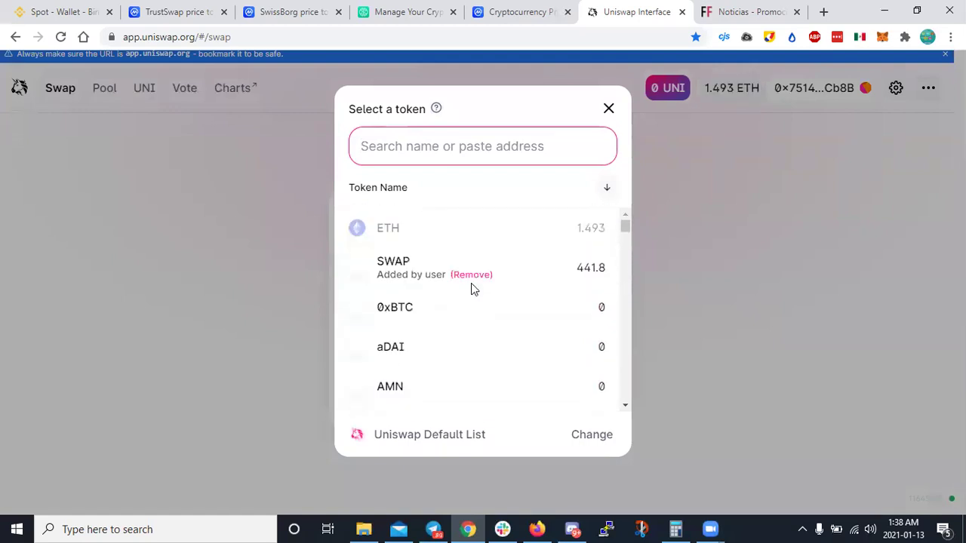
click(414, 282)
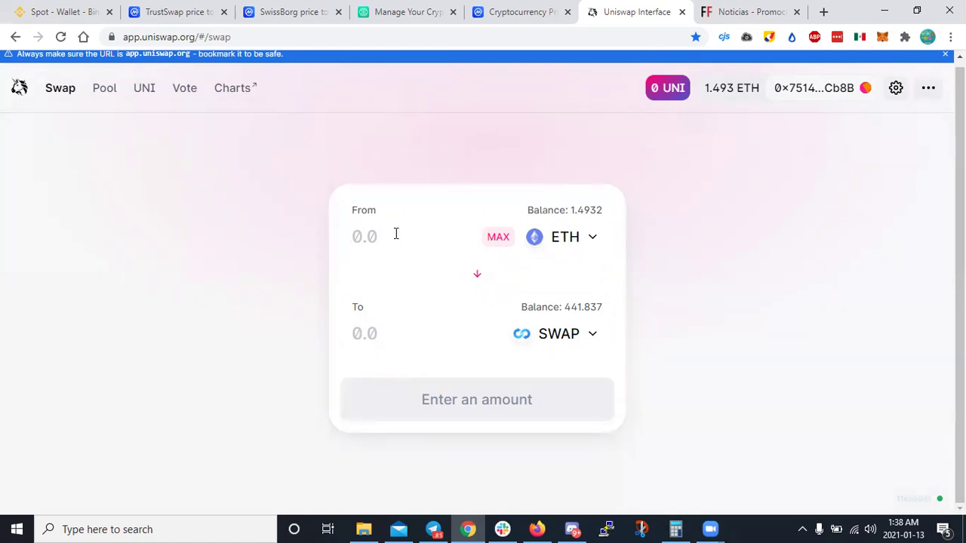
Try 0.3 ETH and 1 ETH as the amount to exchange for SWAP
click(395, 234)
text(0.3)
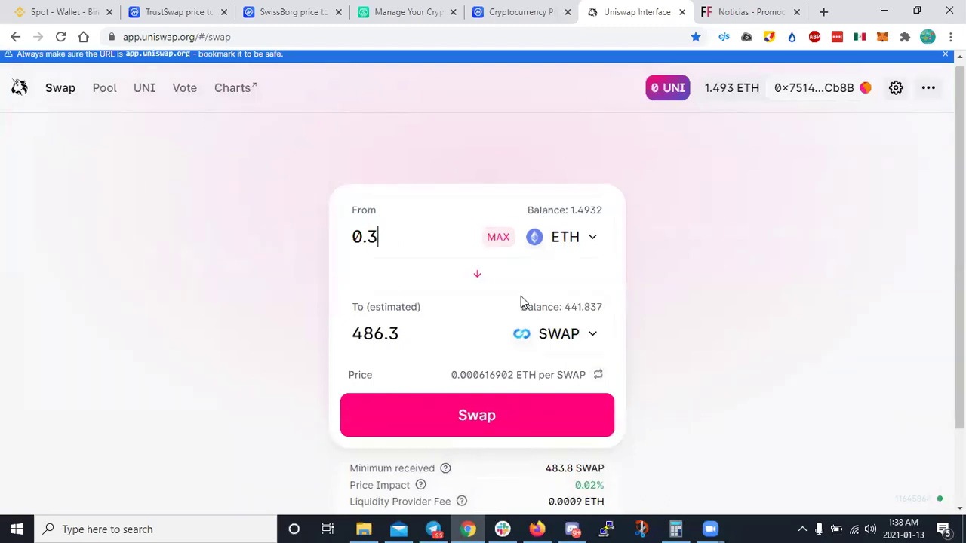
key(BackSpace)
key(BackSpace)
key(BackSpace)
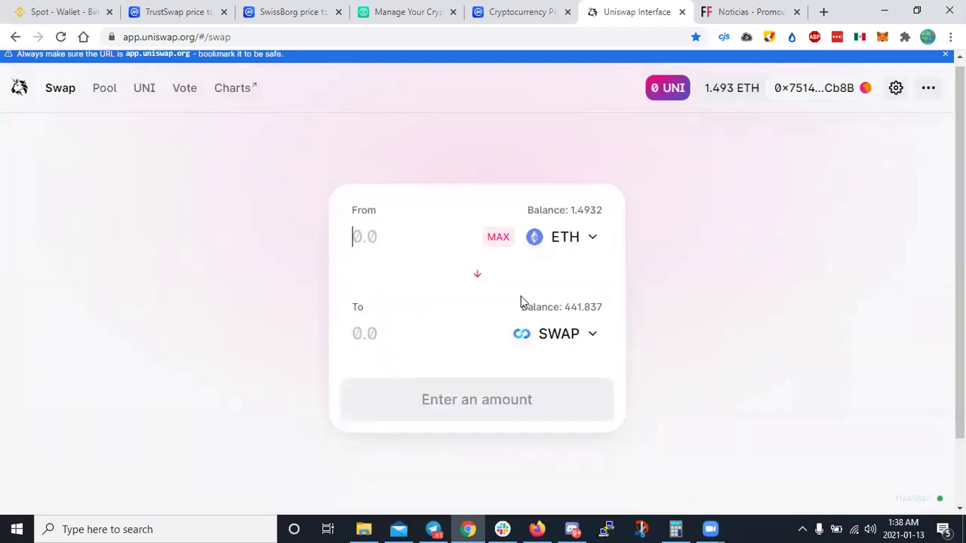
text(1)
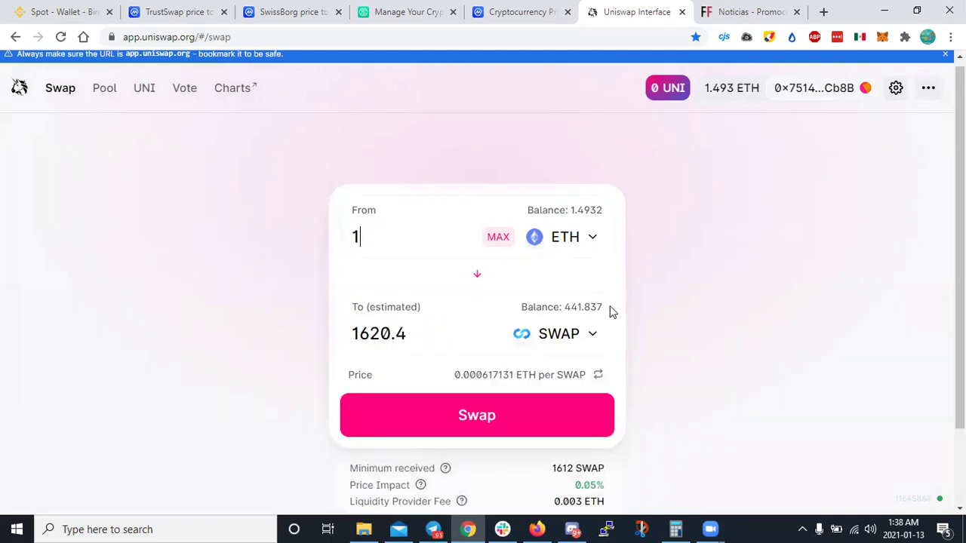
key(BackSpace)
Set the amount to 0.5 ETH and confirm its swap for SWAP tokens in both Uniswap and MetaMask
text(0.)
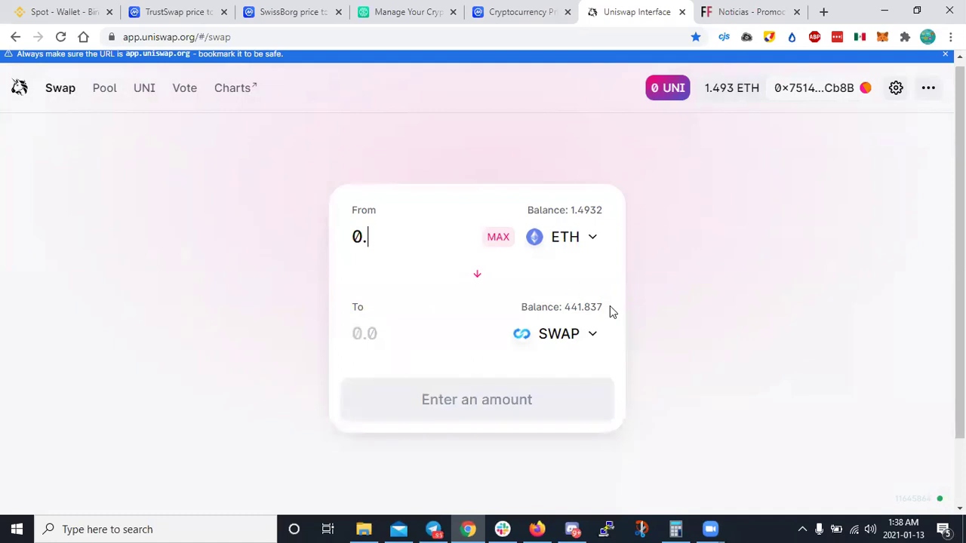
text(5)
scroll(768, 352, down, 1)
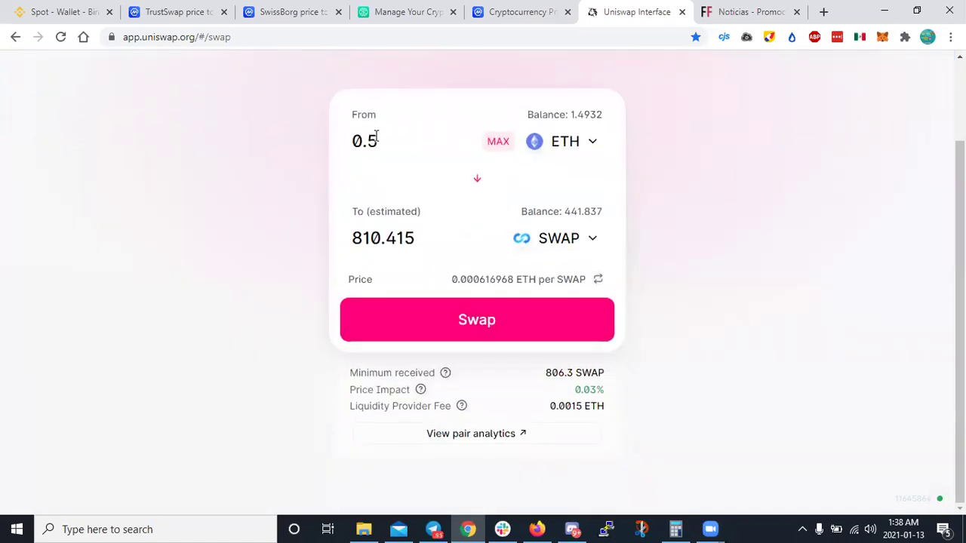
click(423, 328)
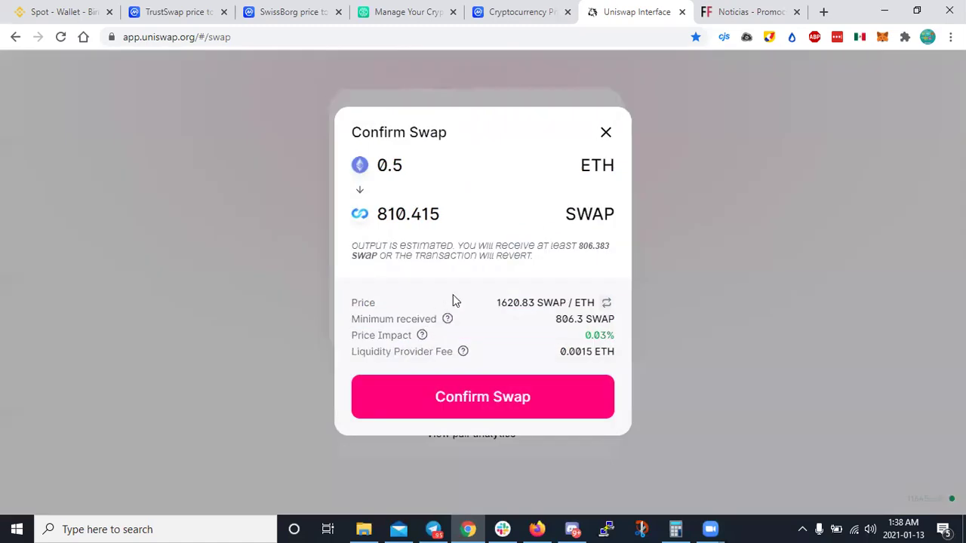
click(476, 398)
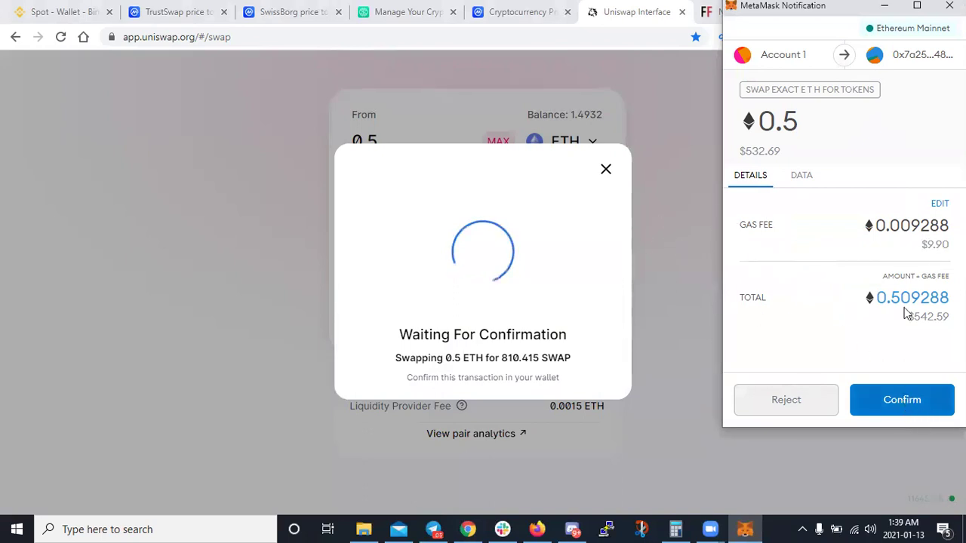
click(904, 401)
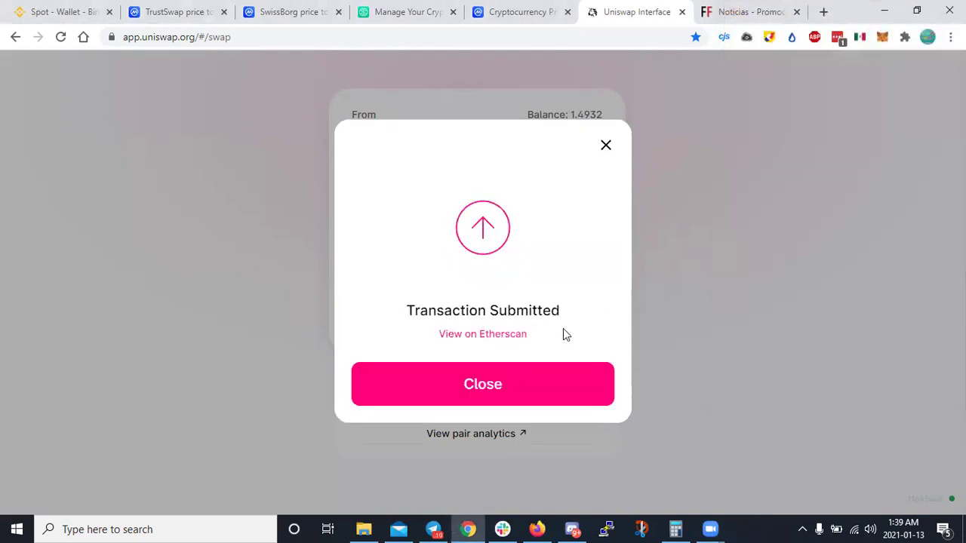
Open the submitted swap on Etherscan, complete the bicycle image security check and review the transaction's details and status
click(480, 334)
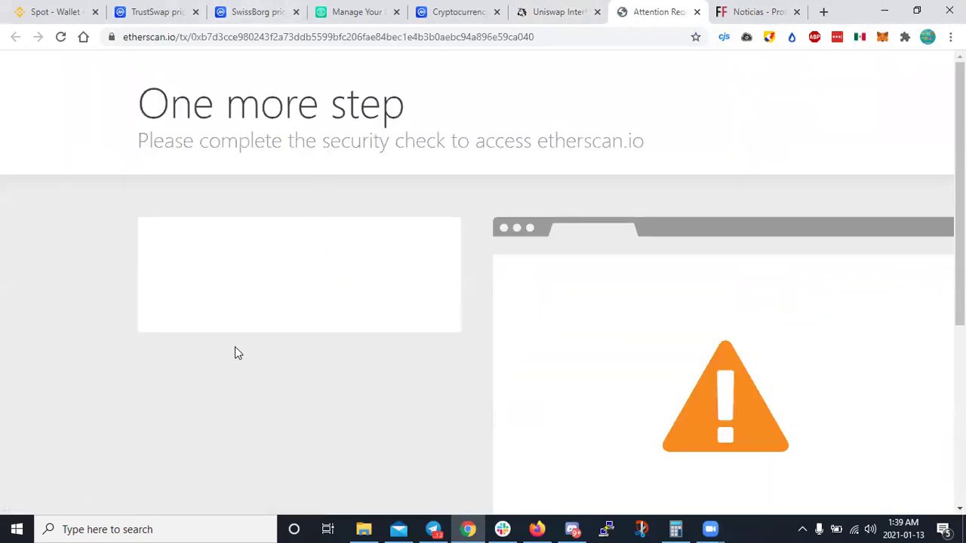
click(214, 271)
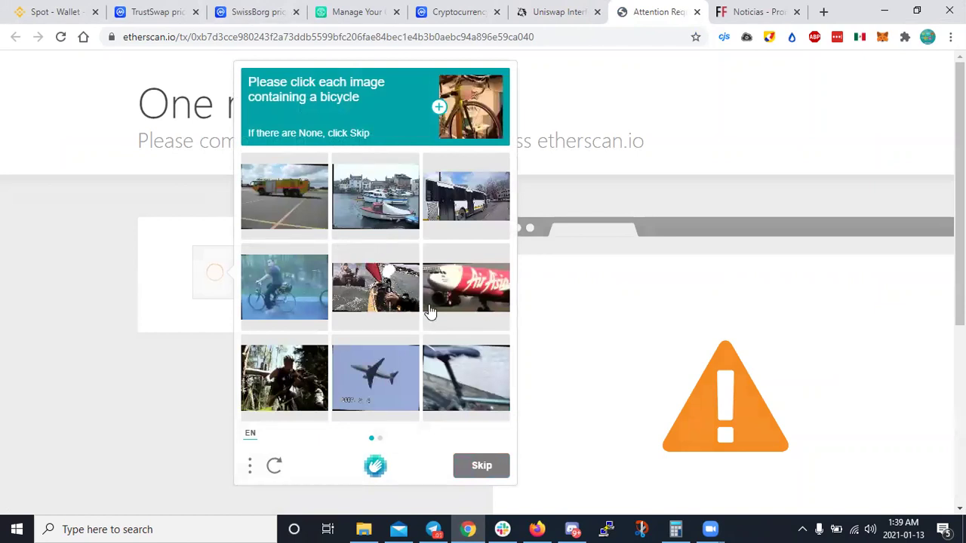
click(302, 306)
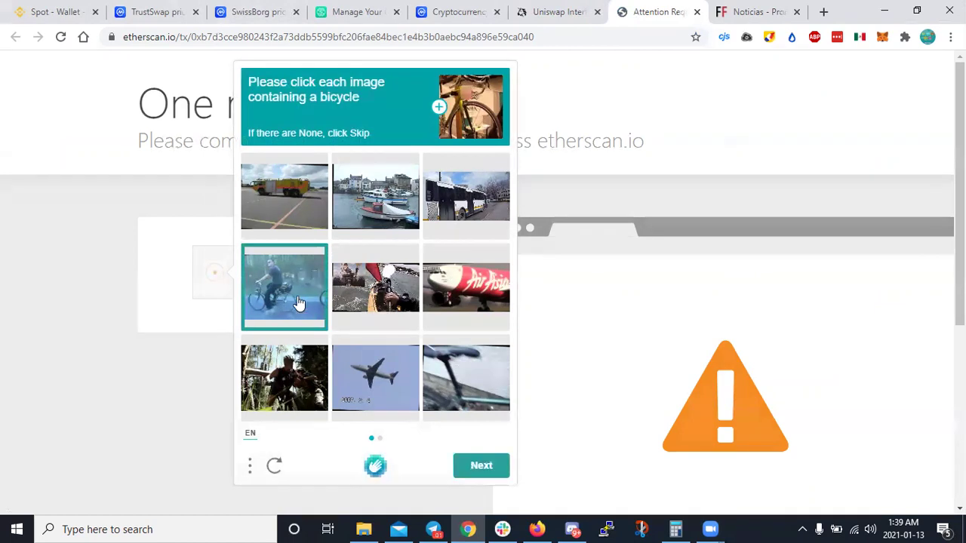
scroll(389, 323, down, 1)
scroll(390, 323, up, 1)
click(281, 385)
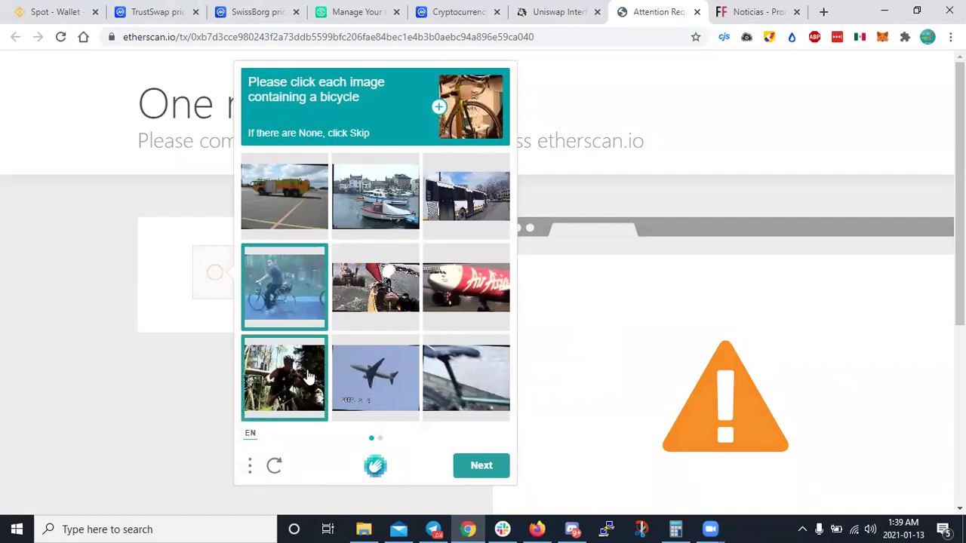
click(481, 466)
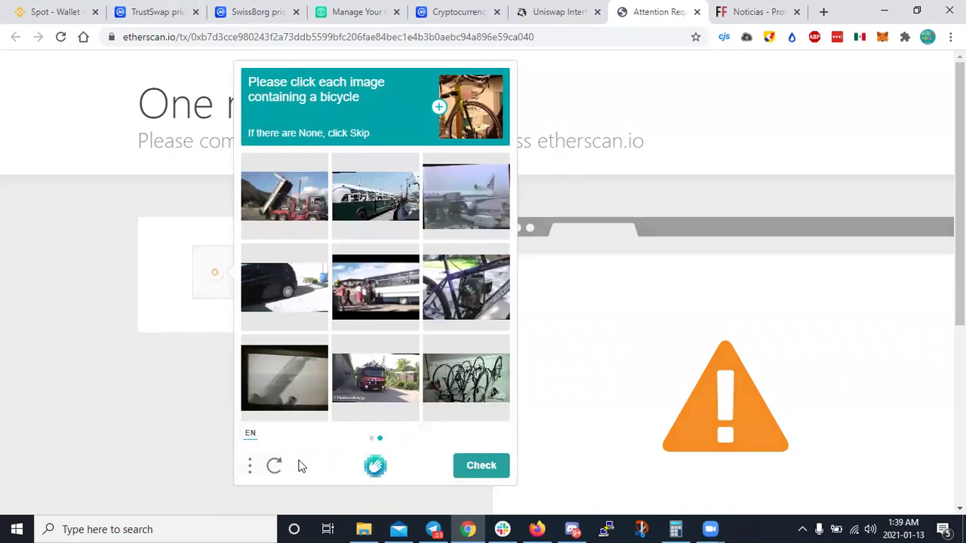
click(467, 394)
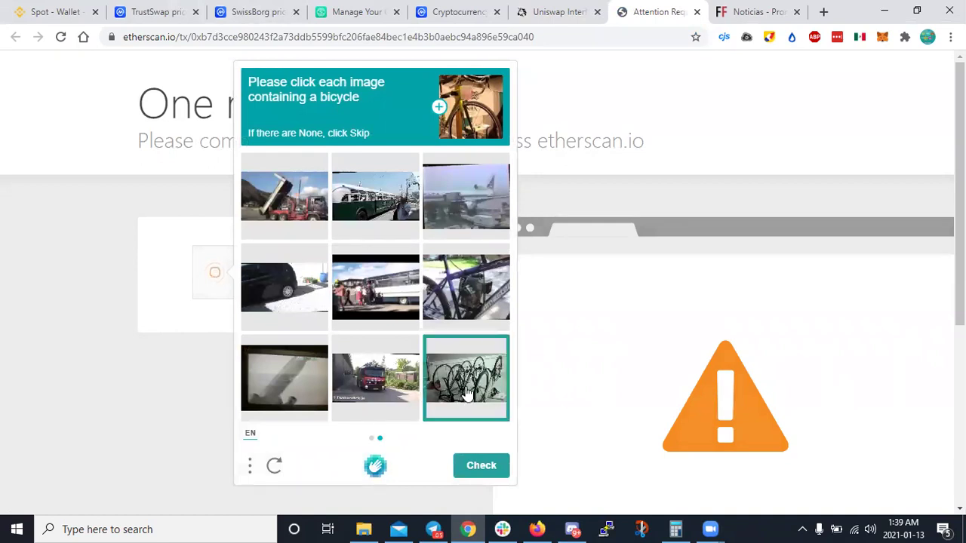
click(467, 305)
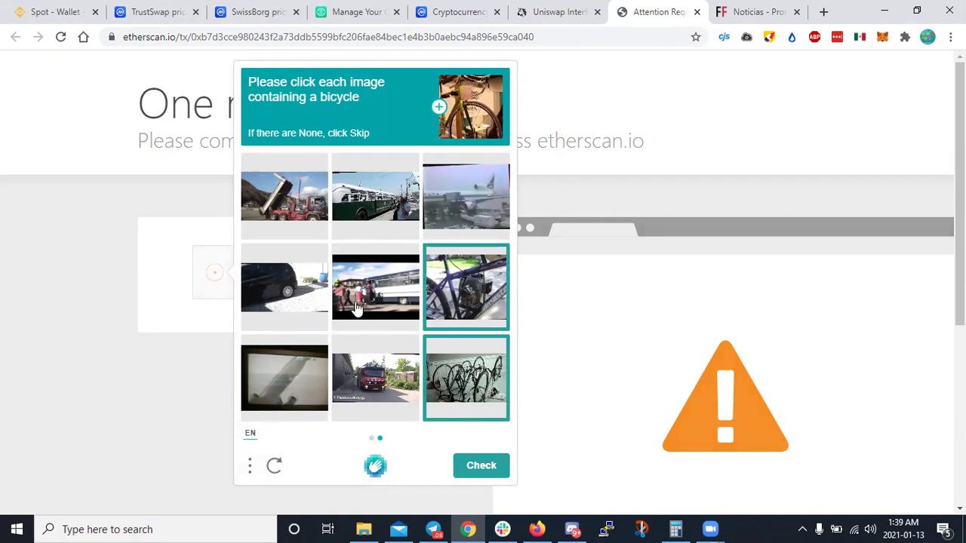
click(477, 467)
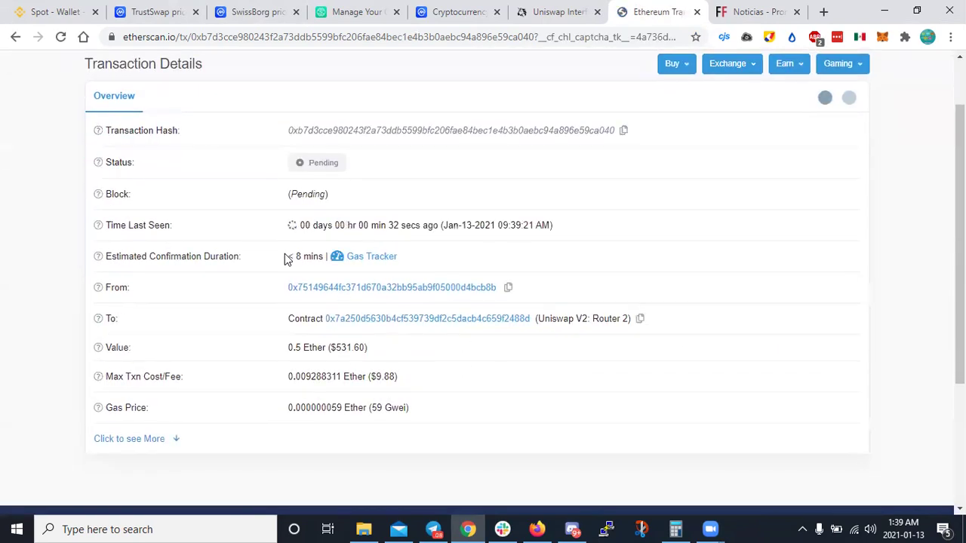
mouse_move(313, 257)
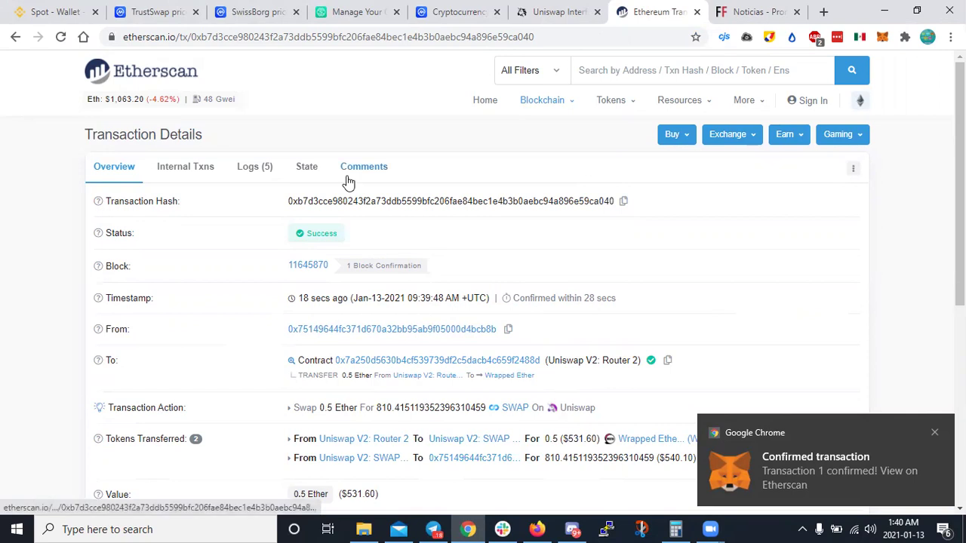
Return to Uniswap, dismiss the transaction notice and check the ETH and SWAP balances in the MetaMask wallet
click(558, 12)
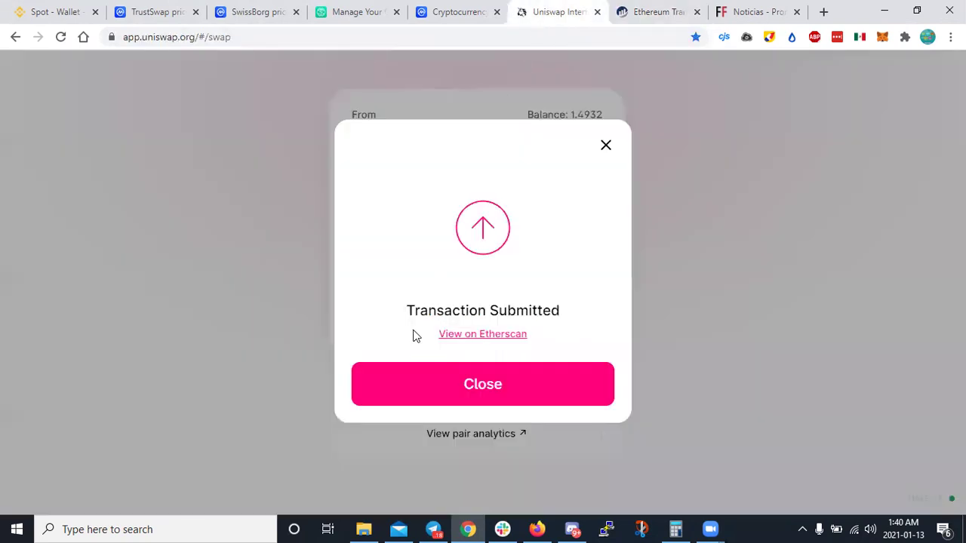
click(607, 149)
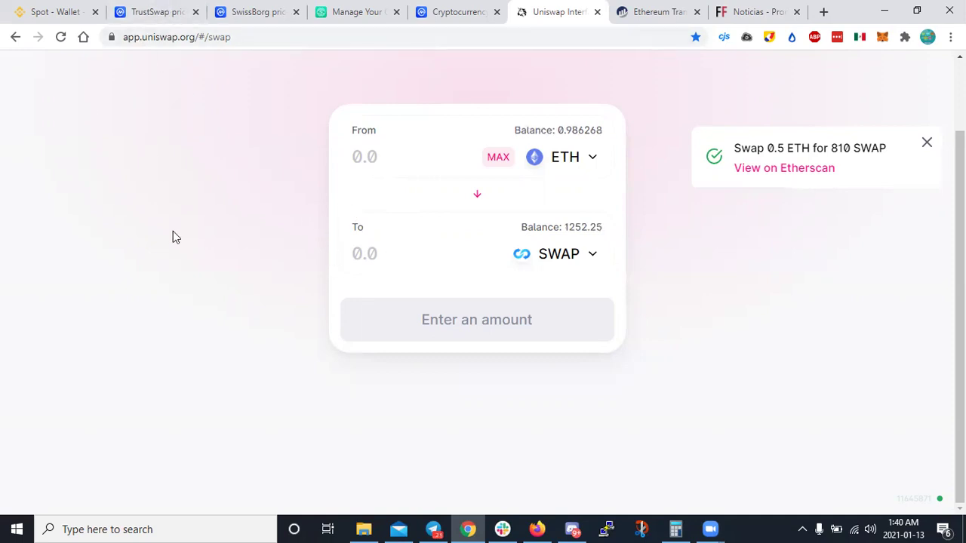
scroll(173, 236, up, 1)
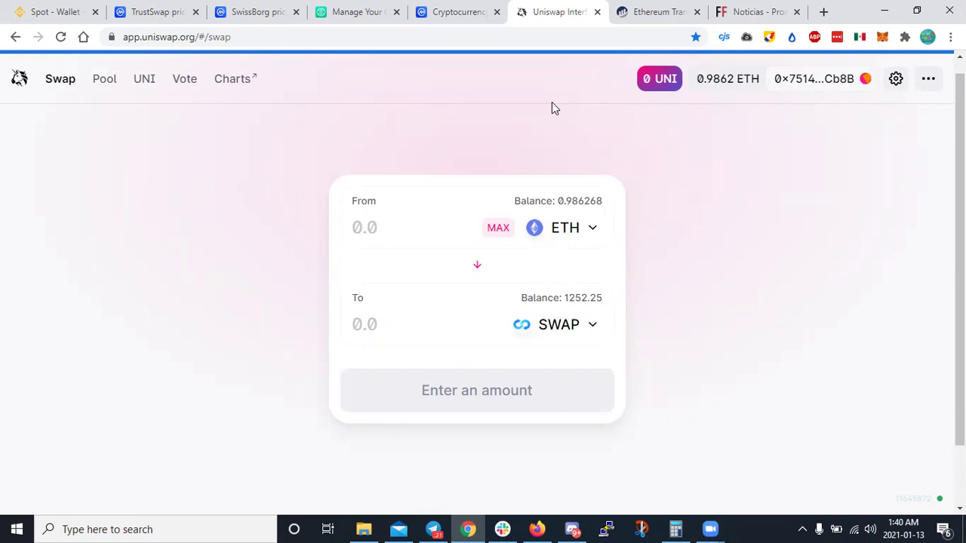
click(881, 38)
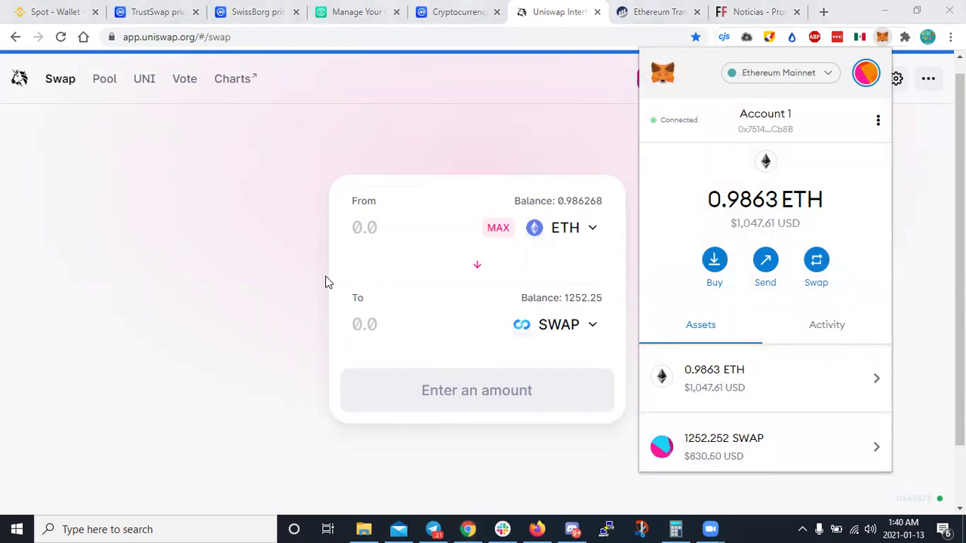
Switch to Firefox, check the MetaMask wallet's assets and open its custom token form
key(alt+Tab)
key(alt+Tab)
key(alt+Tab)
key(alt+Tab)
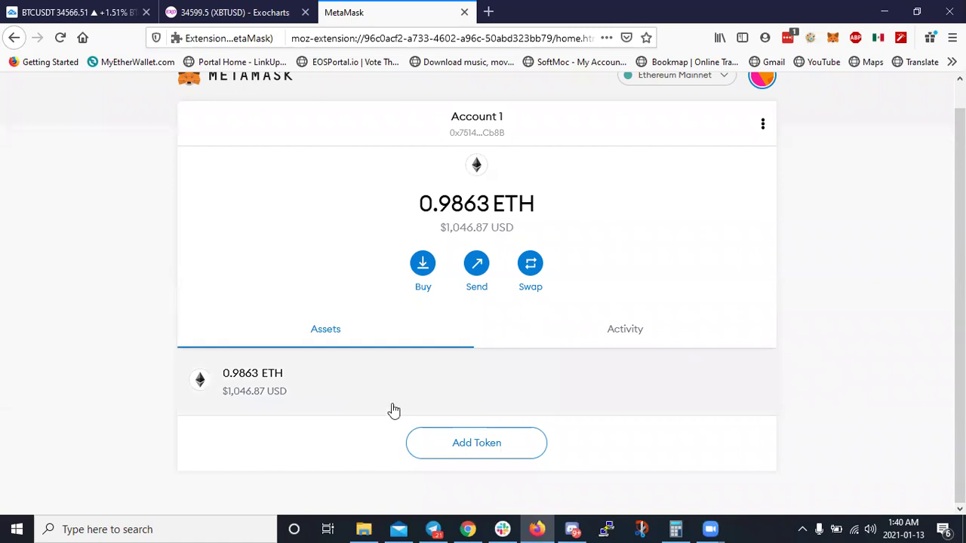
click(831, 39)
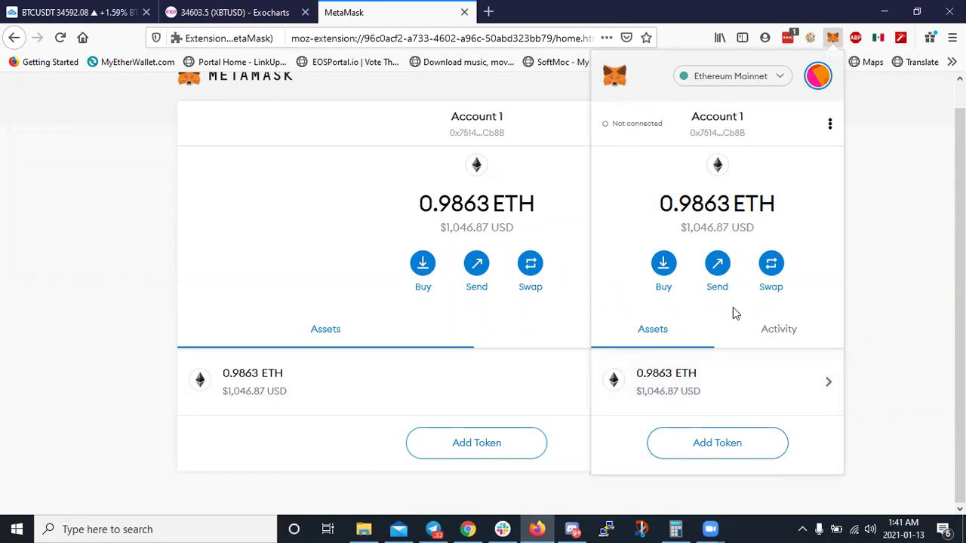
click(719, 445)
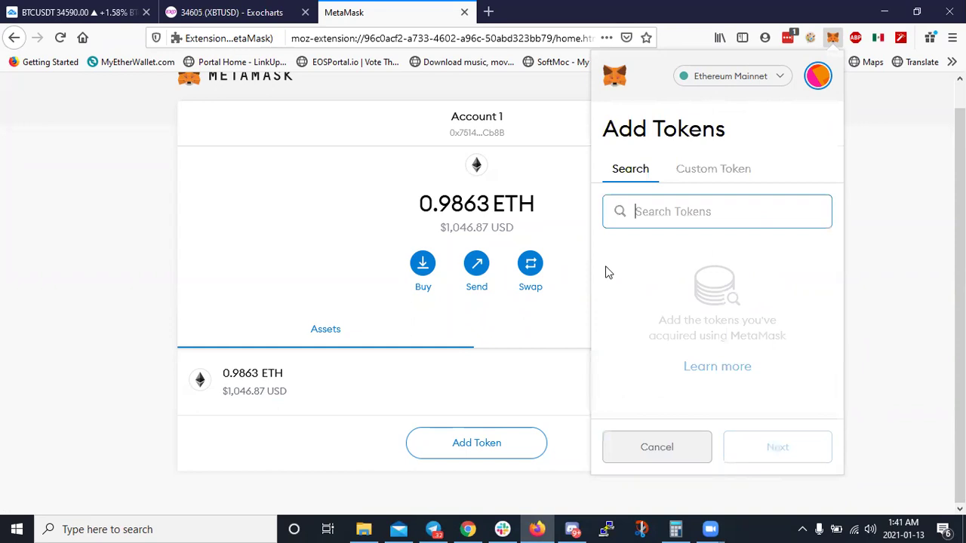
click(687, 179)
Switch back to Chrome, find TrustSwap (SWAP) on CoinMarketCap and copy its token contract address
key(alt+Tab)
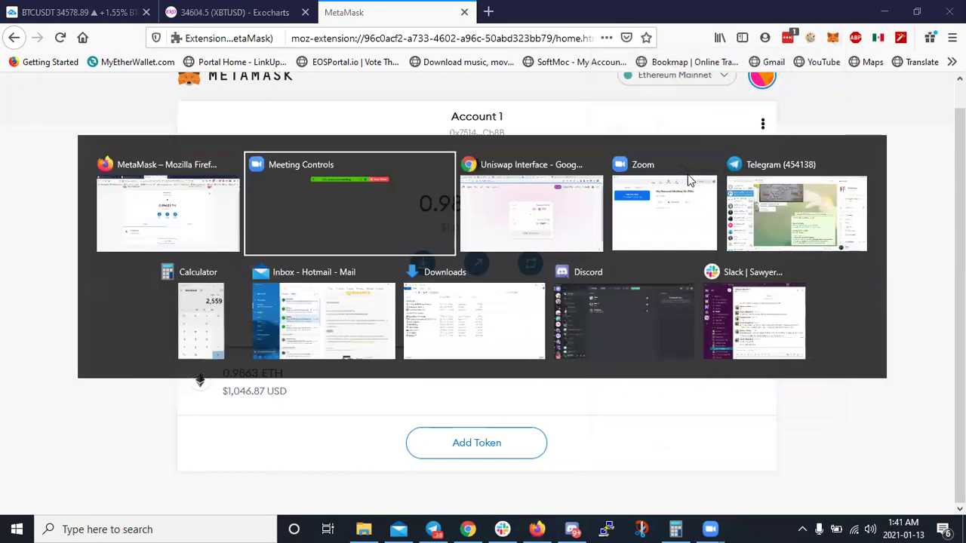
key(alt+Tab)
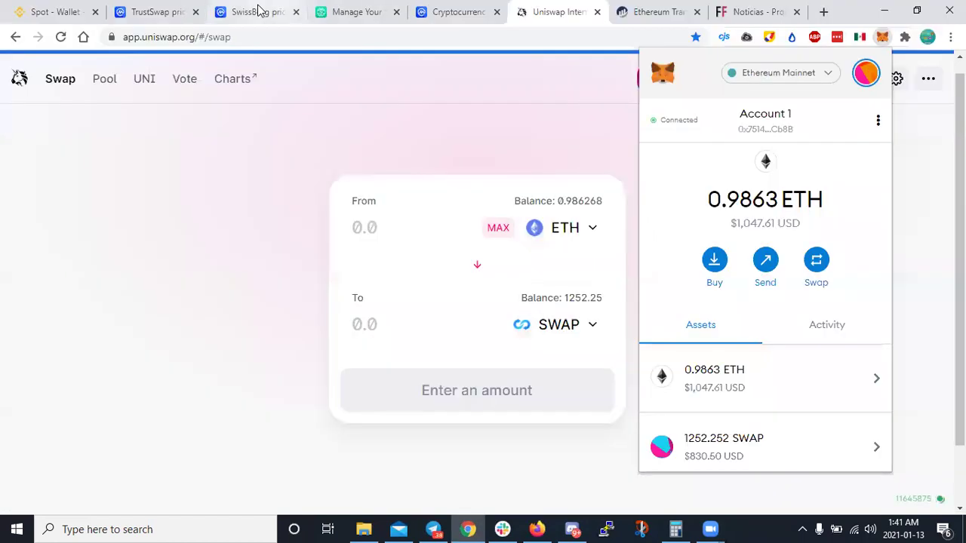
click(258, 12)
click(457, 12)
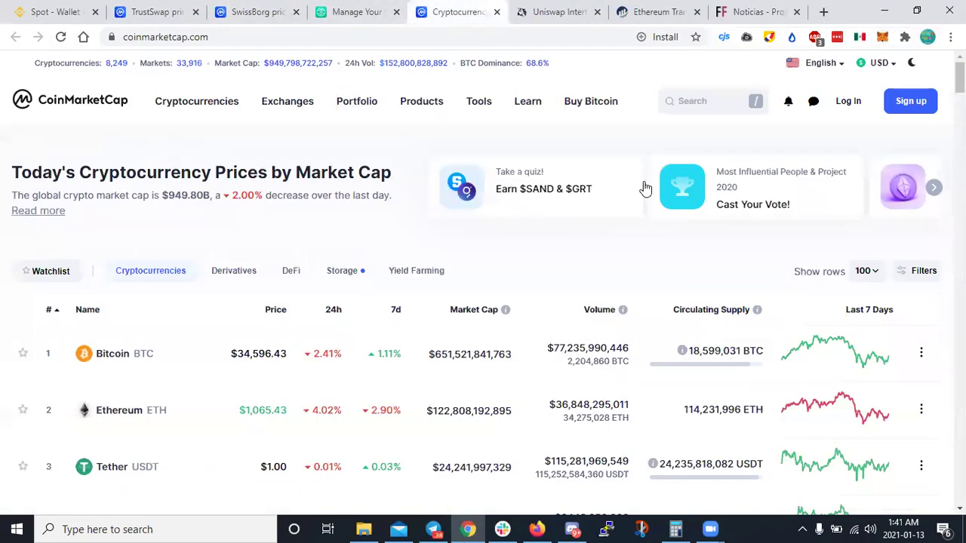
click(713, 106)
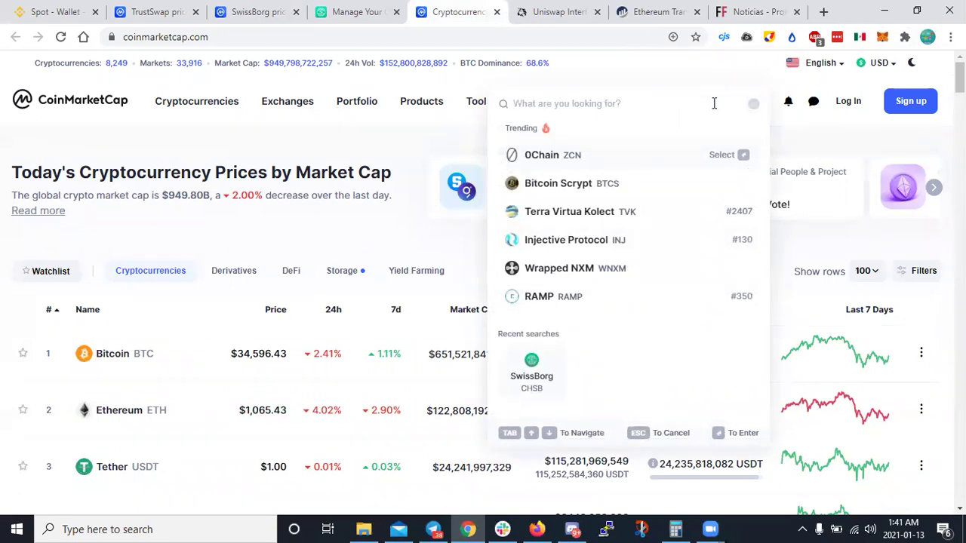
text(sw)
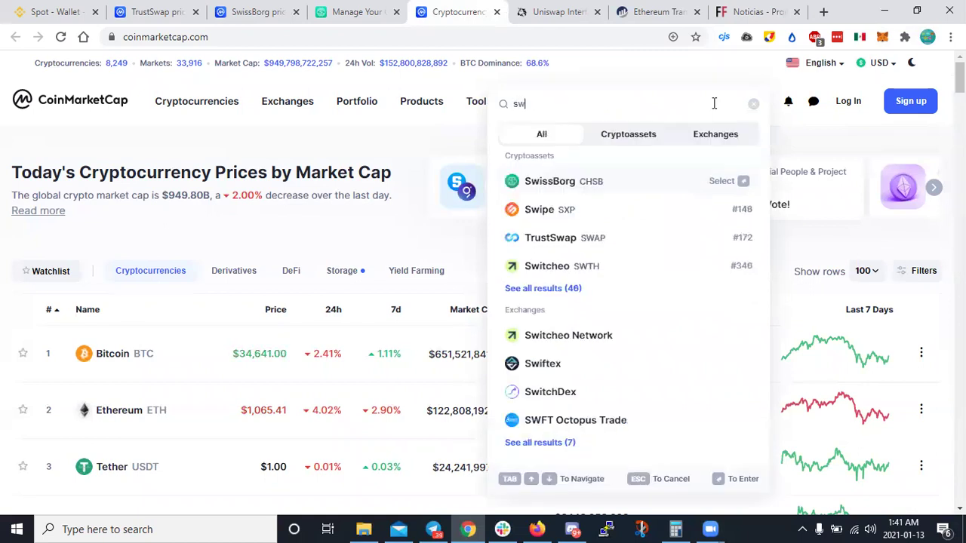
text(a)
click(676, 186)
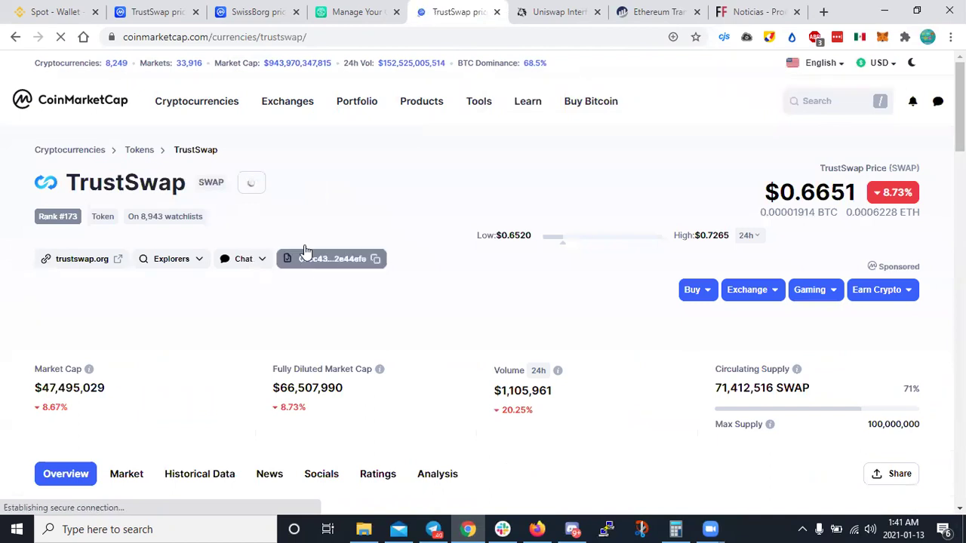
click(359, 261)
Switch to MetaMask in Firefox, start adding a token and compare the custom token form with the token search
key(alt+Tab)
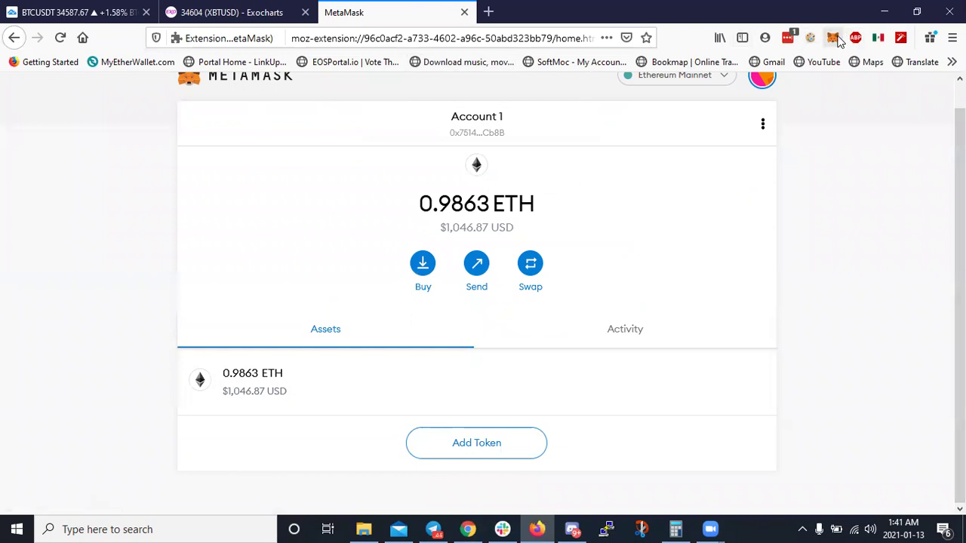
click(440, 446)
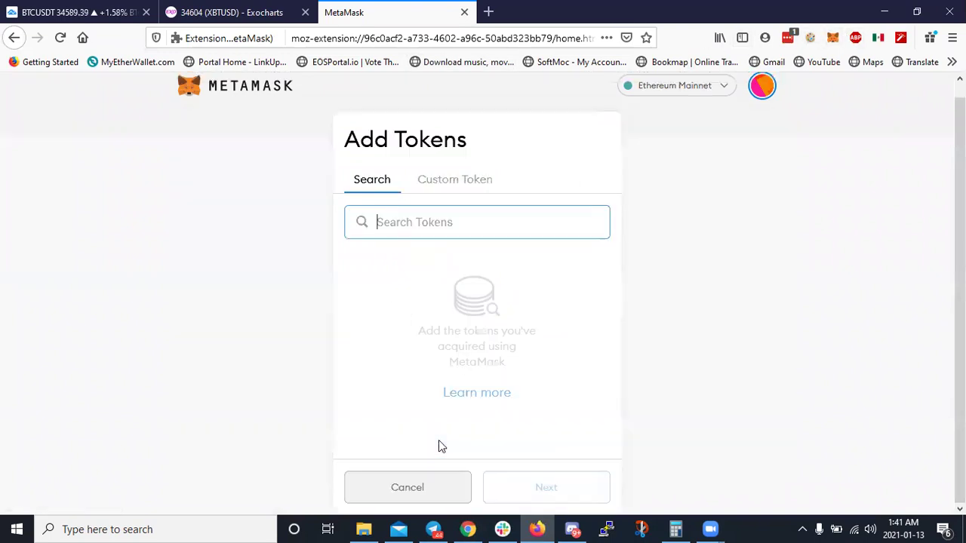
click(454, 185)
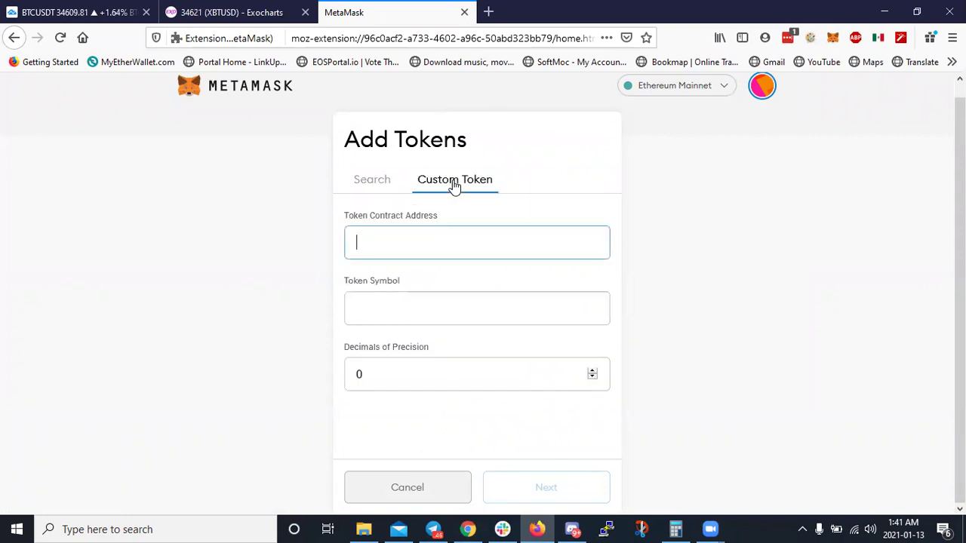
click(375, 185)
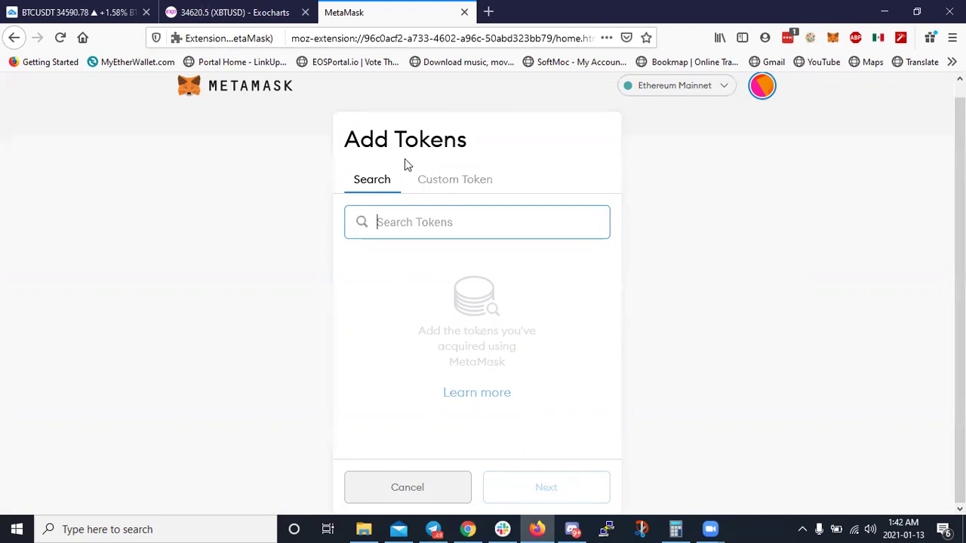
Switch to Uniswap in Chrome and browse the list of tokens available to receive
key(alt+Tab)
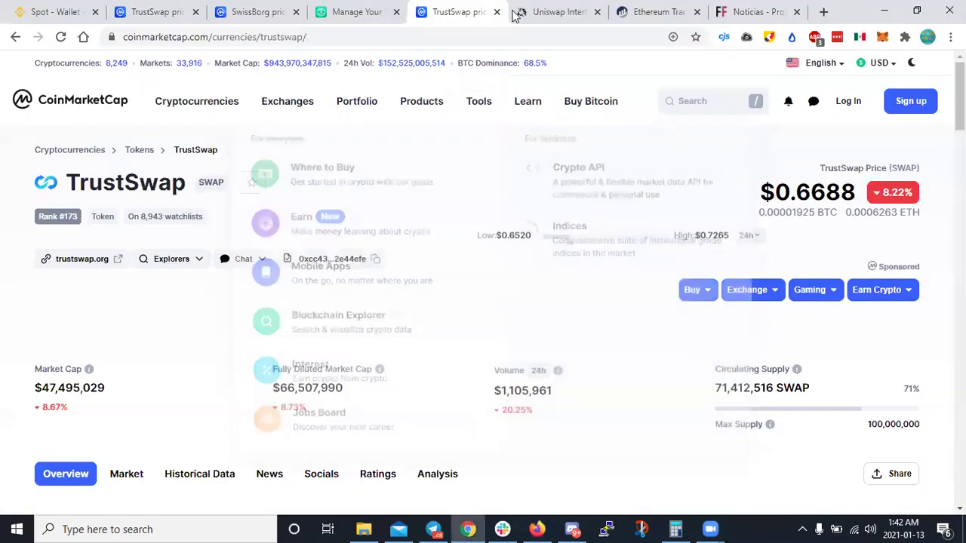
click(557, 12)
click(567, 330)
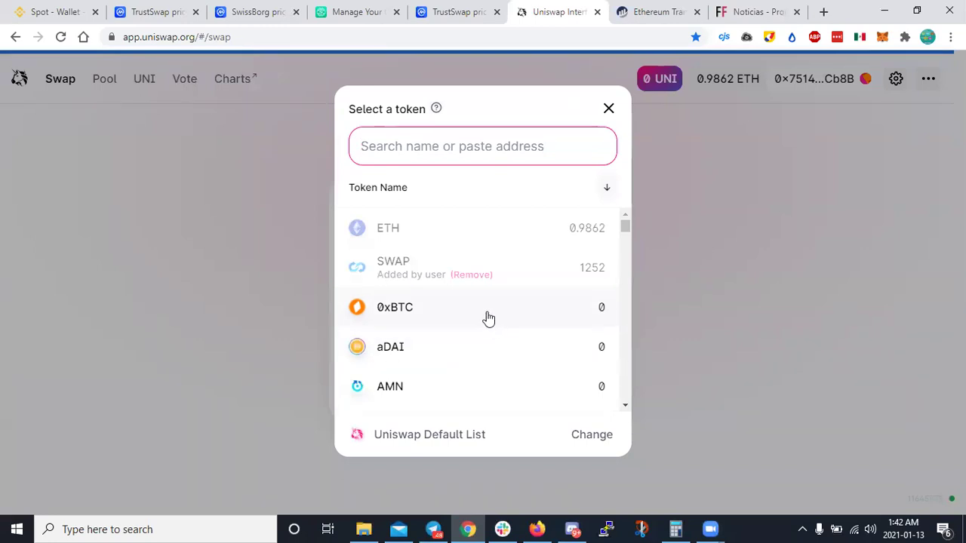
scroll(477, 332, down, 1)
scroll(460, 306, down, 1)
scroll(423, 302, down, 1)
scroll(415, 316, down, 1)
scroll(411, 328, down, 1)
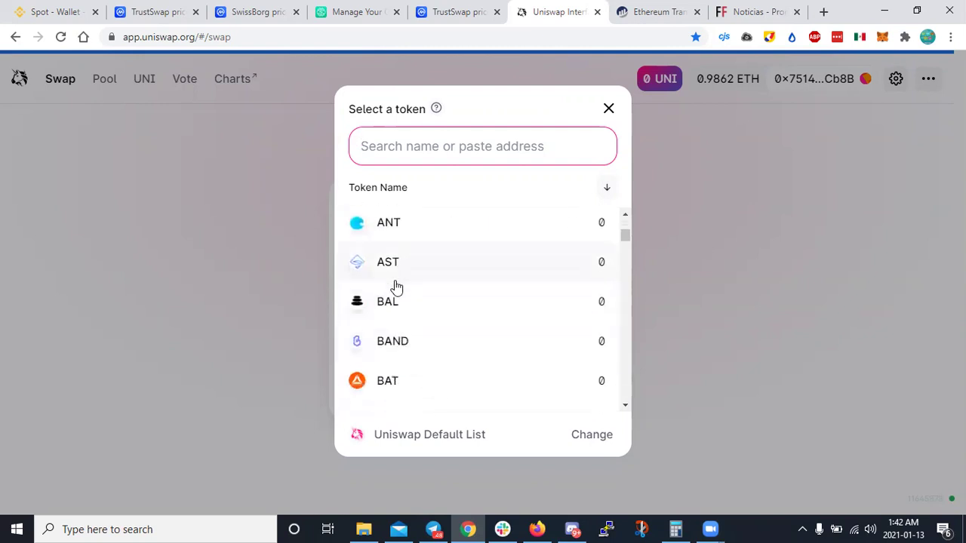
scroll(395, 287, up, 5)
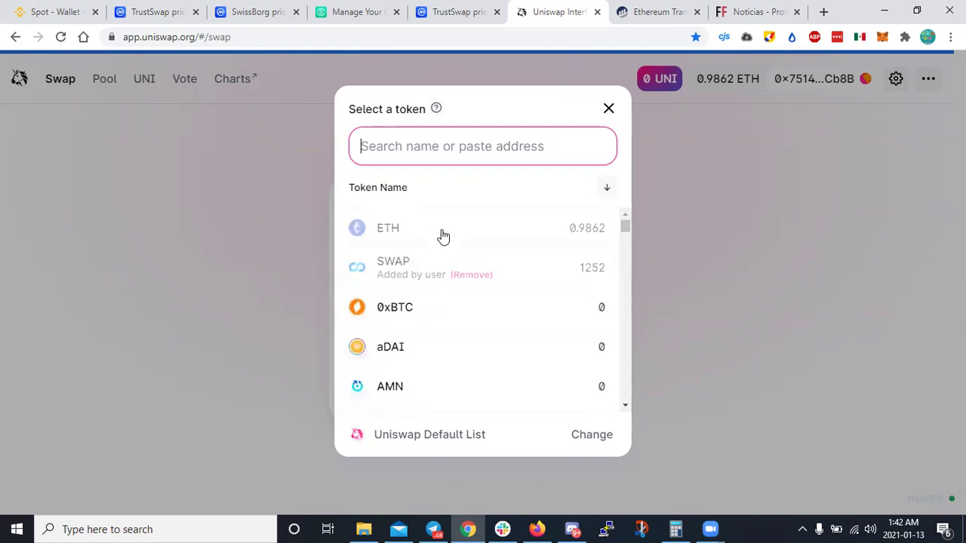
Try the copied TrustSwap contract address in MetaMask's token search in Firefox, clear it and open the custom token form
key(alt+Tab)
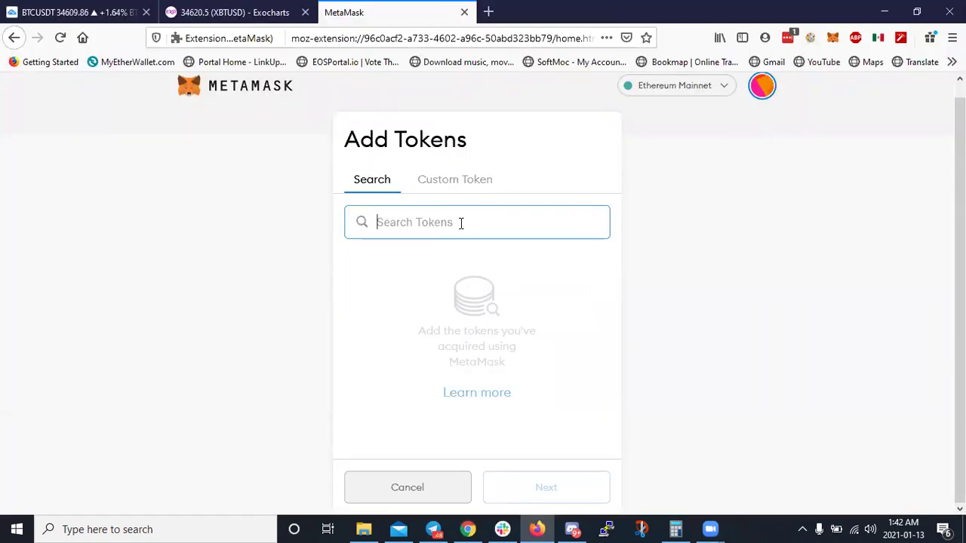
key(ctrl+v)
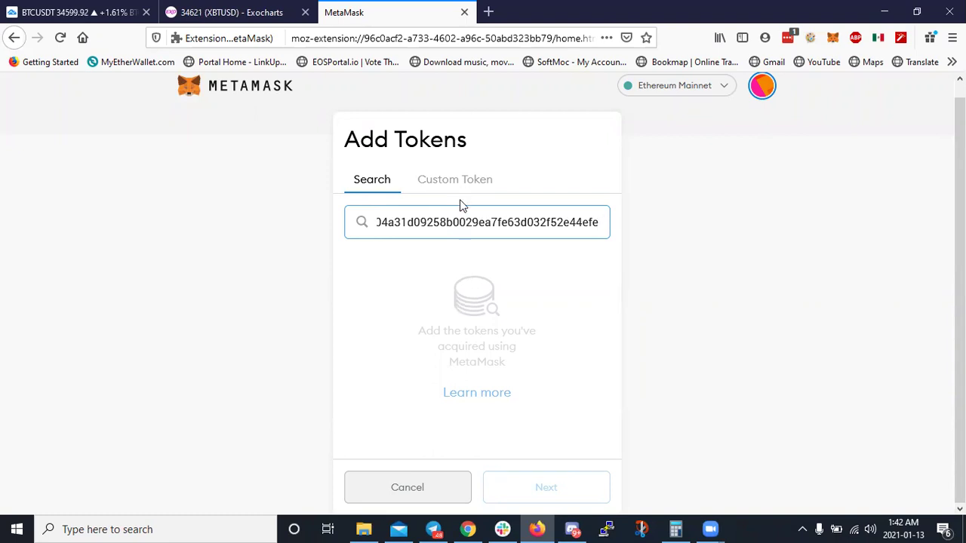
double_click(435, 220)
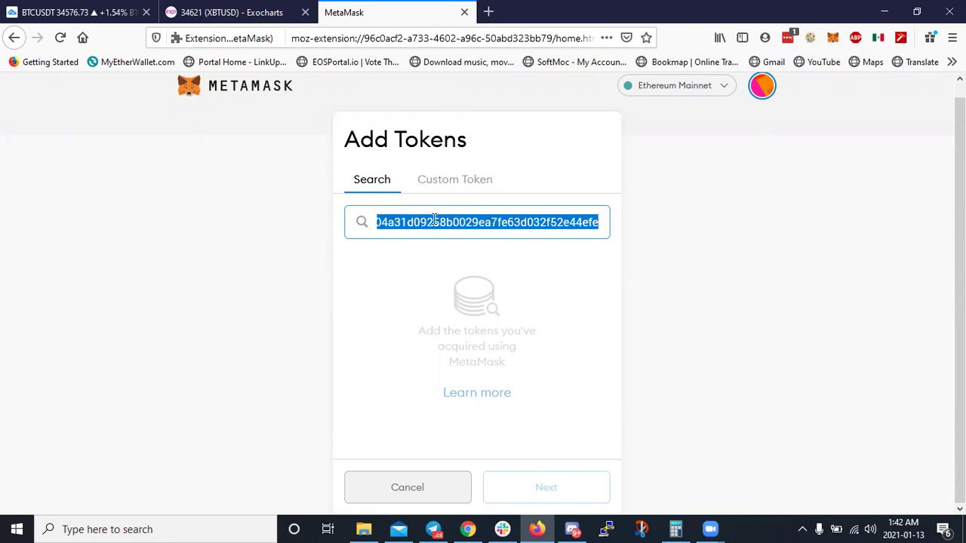
key(BackSpace)
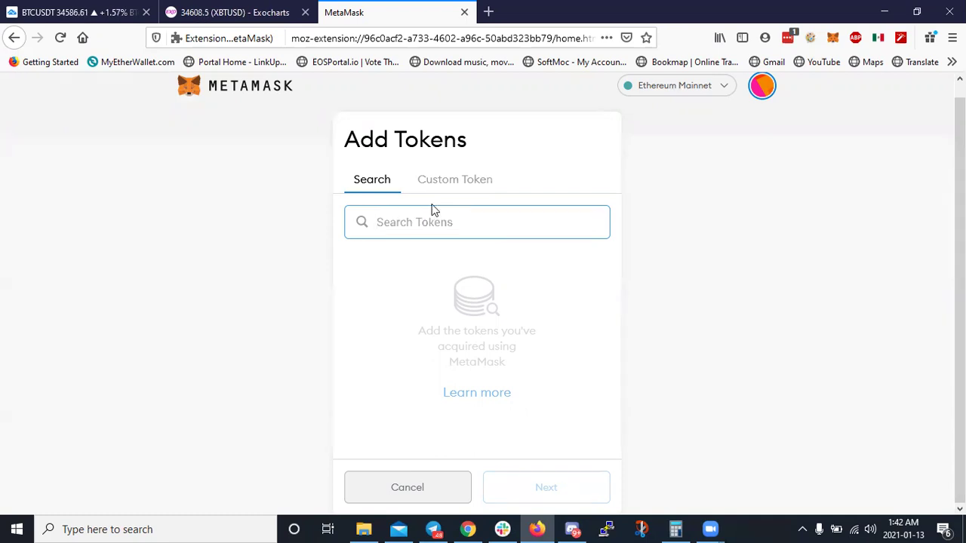
click(438, 182)
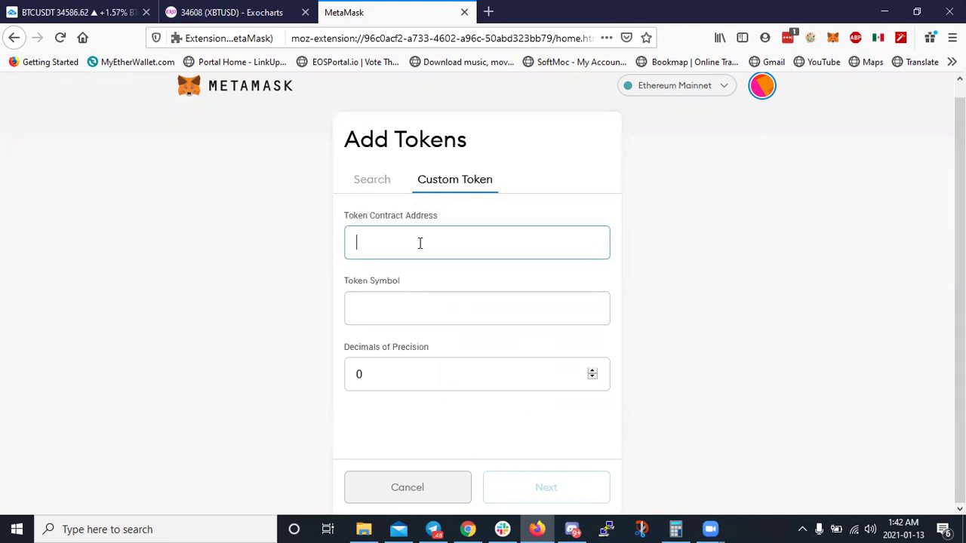
Add SWAP to MetaMask as a custom token using the copied TrustSwap contract address
key(ctrl+v)
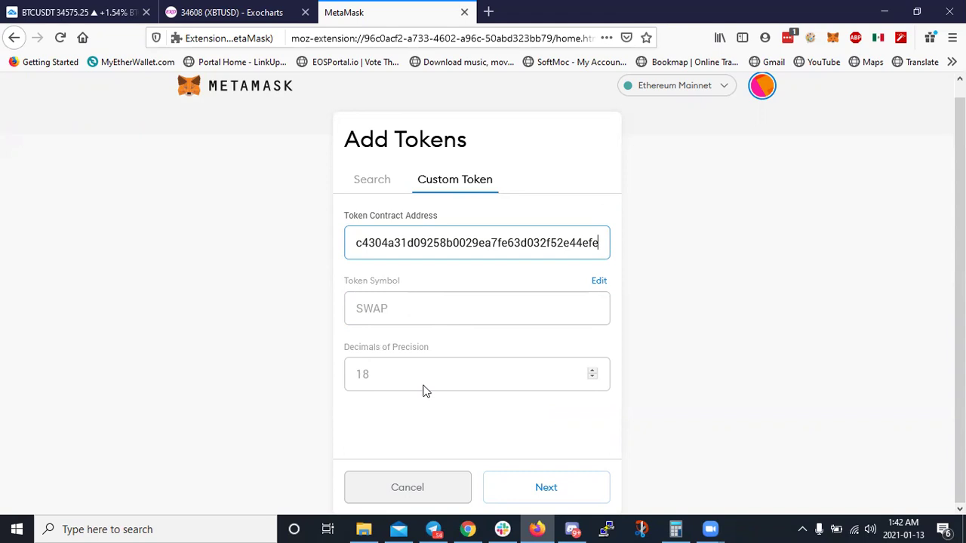
click(537, 486)
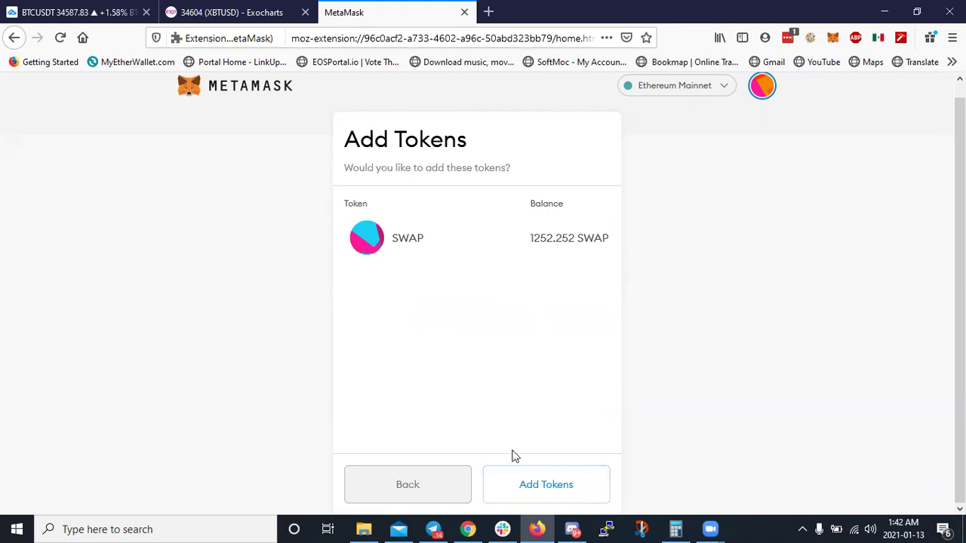
click(512, 492)
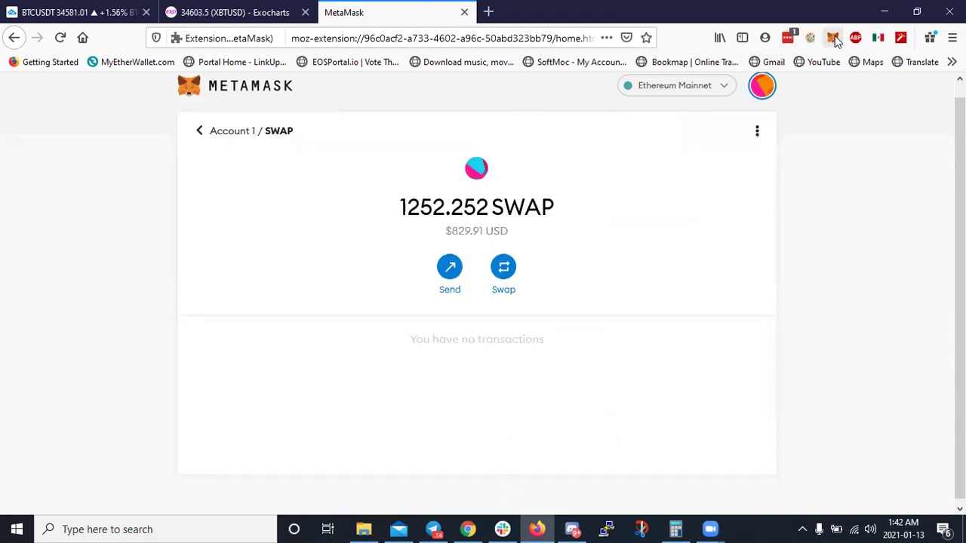
scroll(562, 294, down, 1)
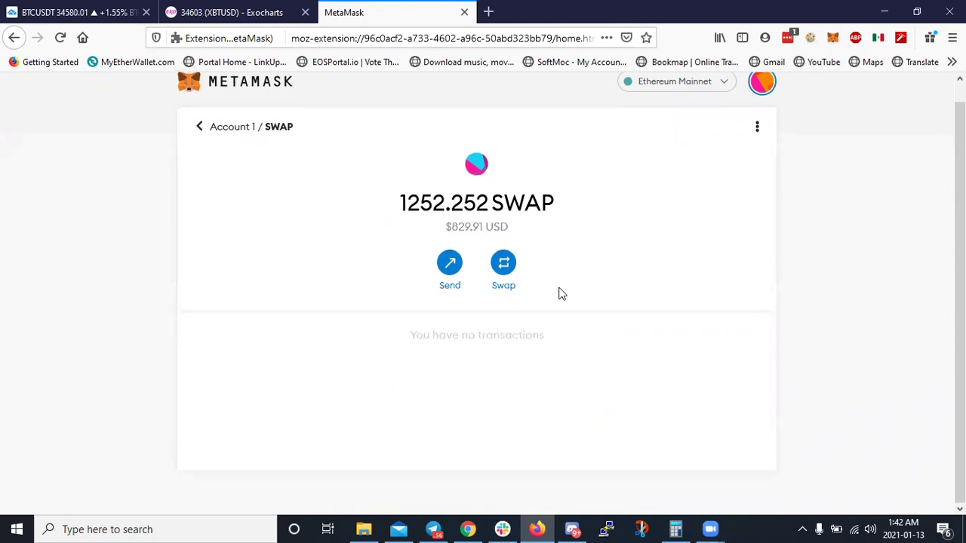
Check the assets in the MetaMask extension popup and return to the Account 1 overview
click(832, 38)
scroll(755, 218, down, 2)
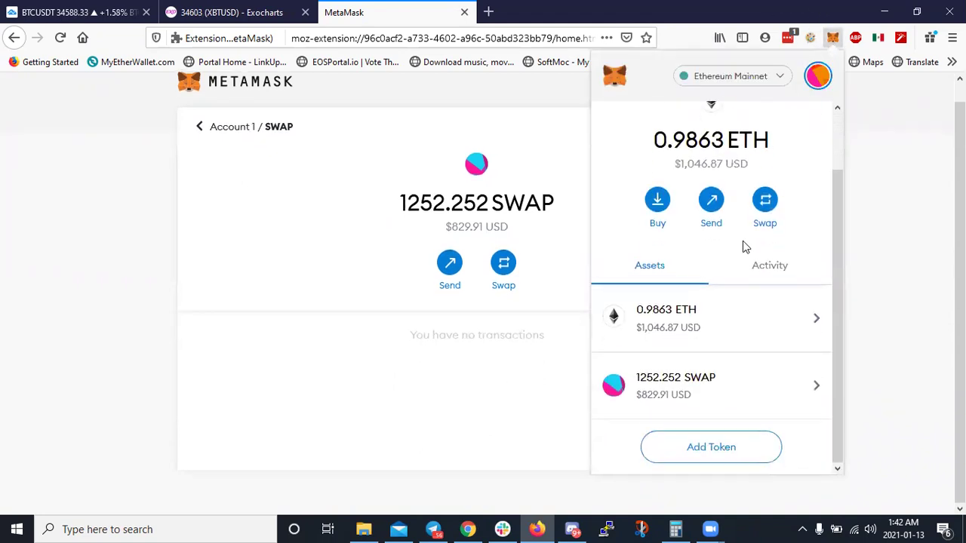
click(257, 130)
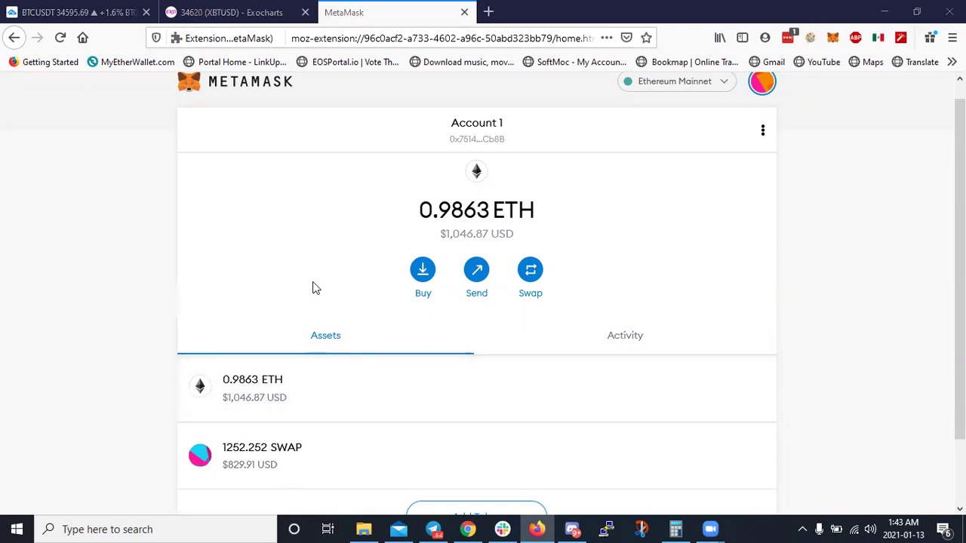
Switch to Chrome, close Uniswap's token list and examine CoinMarketCap's ranking of decentralized exchanges (DEX)
key(alt+Tab)
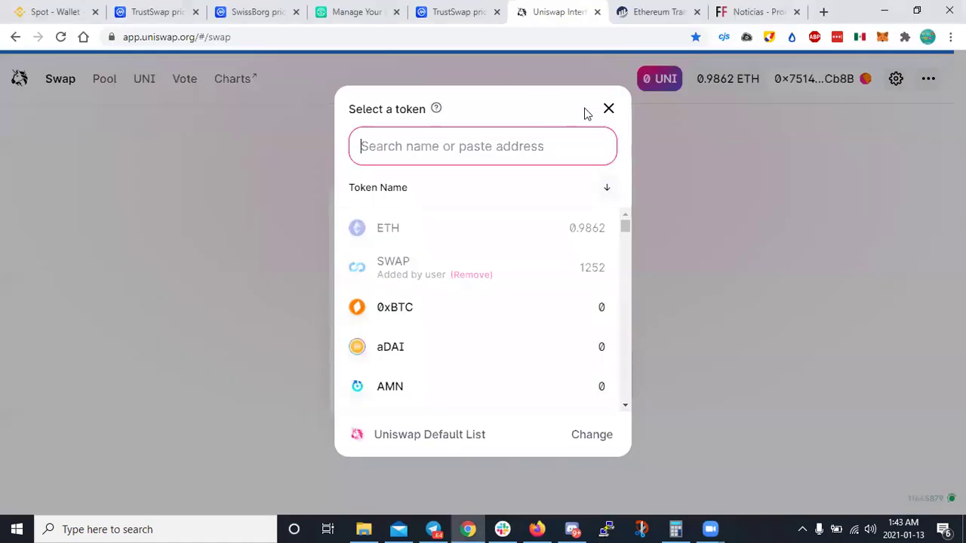
click(608, 110)
click(457, 11)
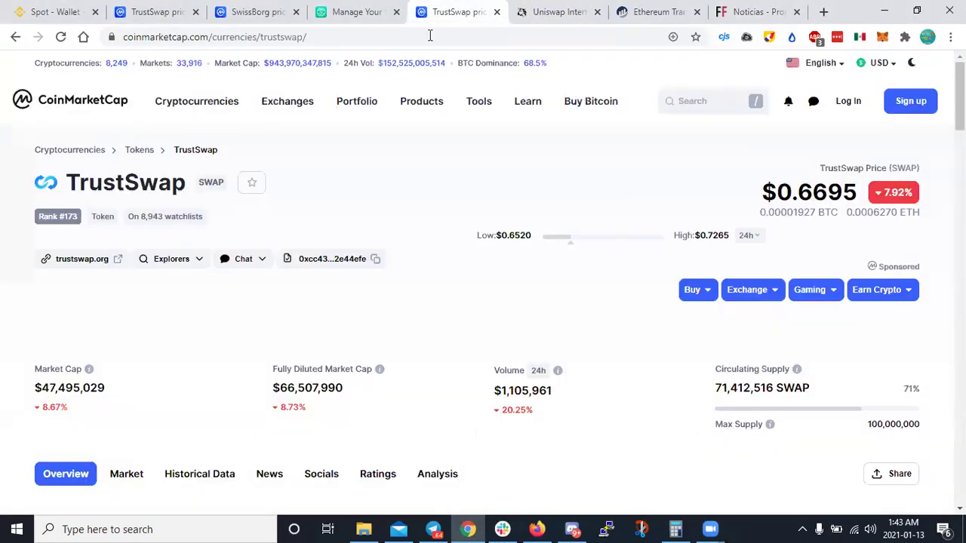
click(253, 12)
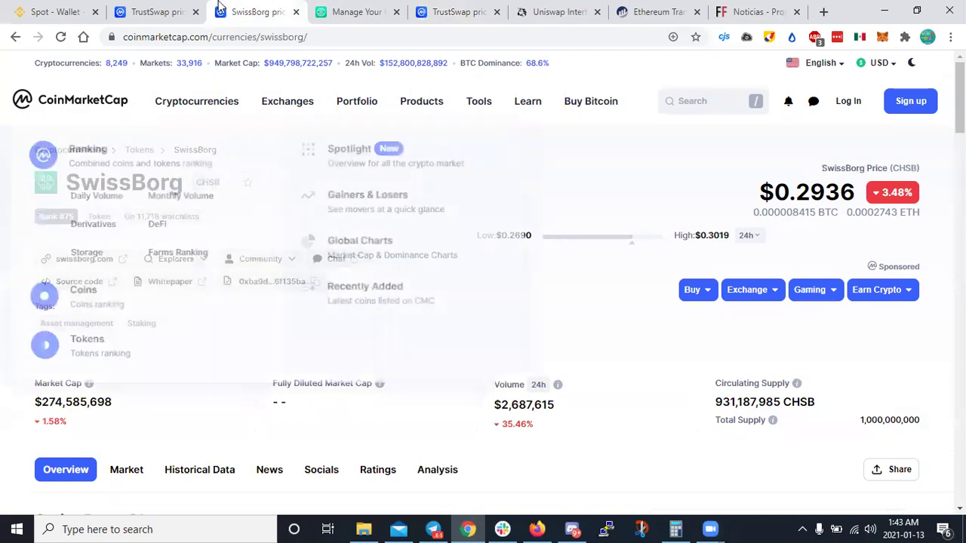
click(175, 9)
mouse_move(276, 101)
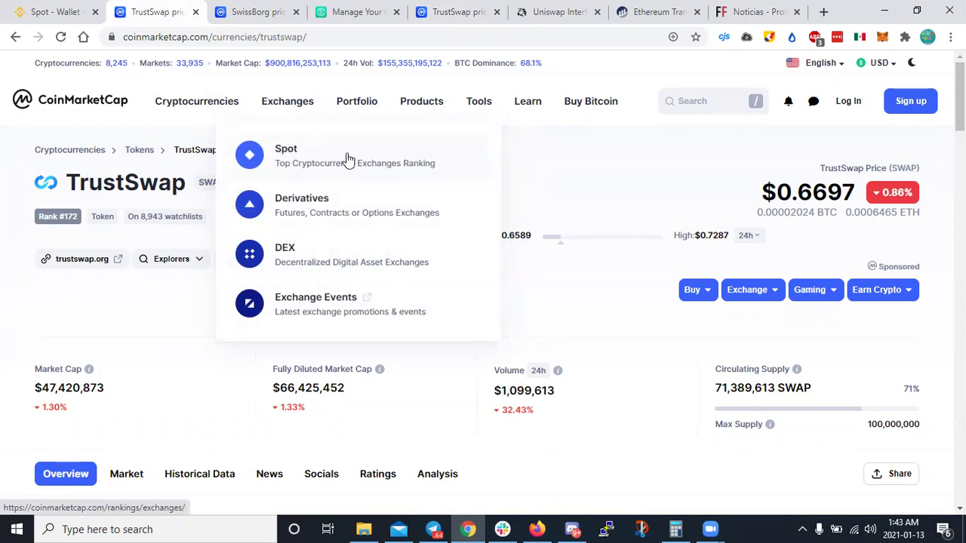
click(298, 264)
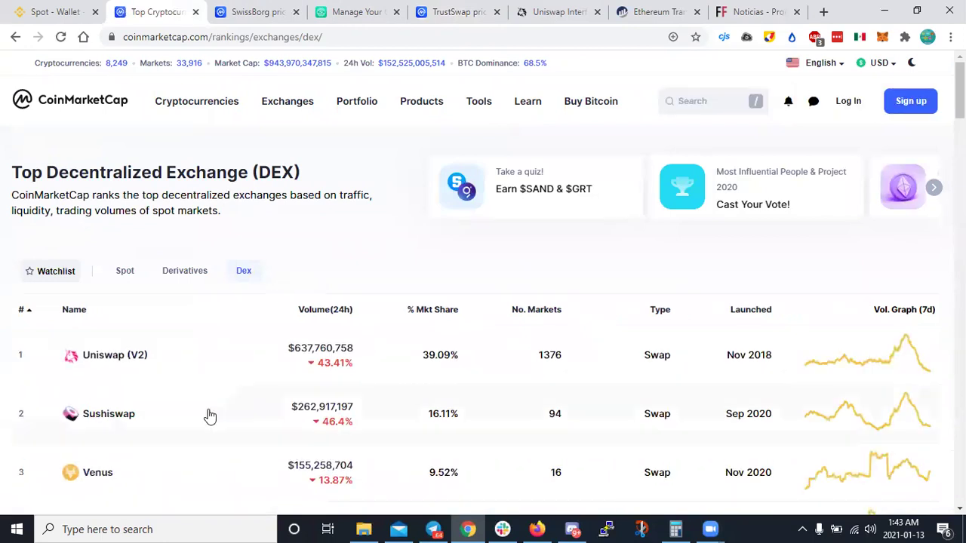
scroll(181, 372, down, 3)
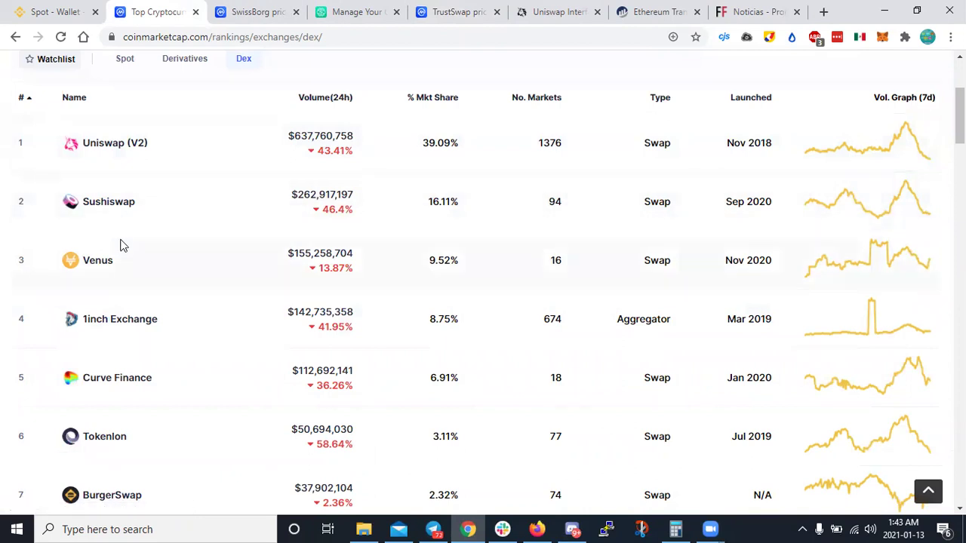
scroll(323, 255, up, 1)
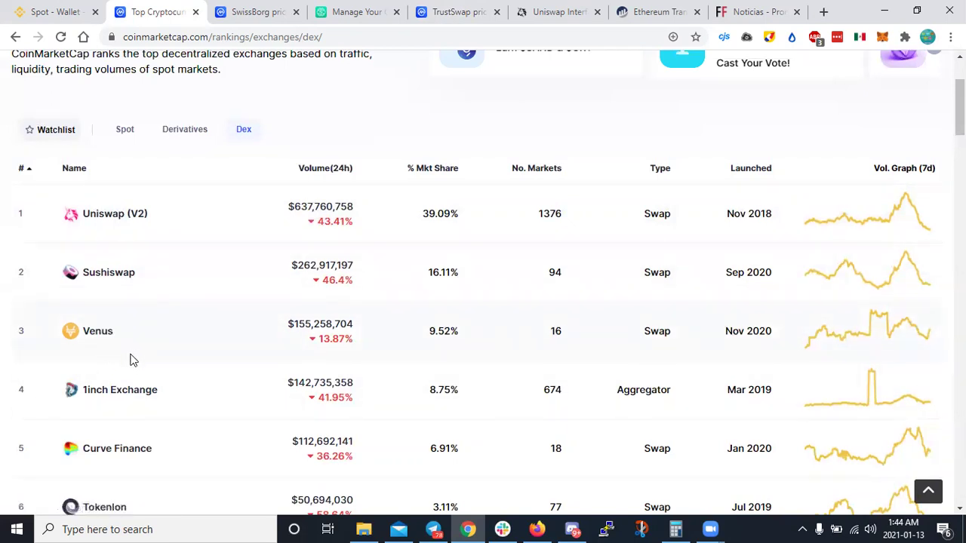
Revisit the Binance wallet and Uniswap swap form, and examine TrustSwap's market cap, chart and price statistics on CoinMarketCap
click(54, 8)
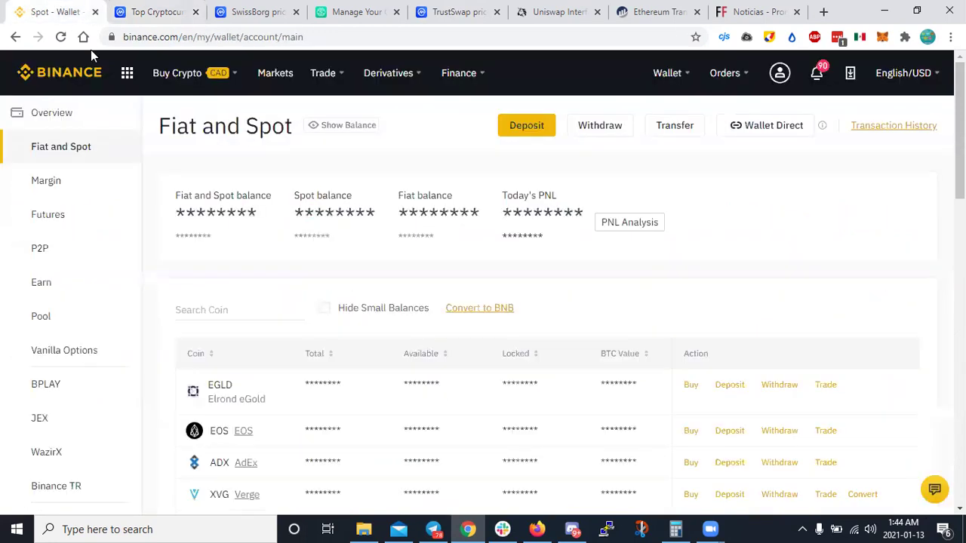
click(557, 10)
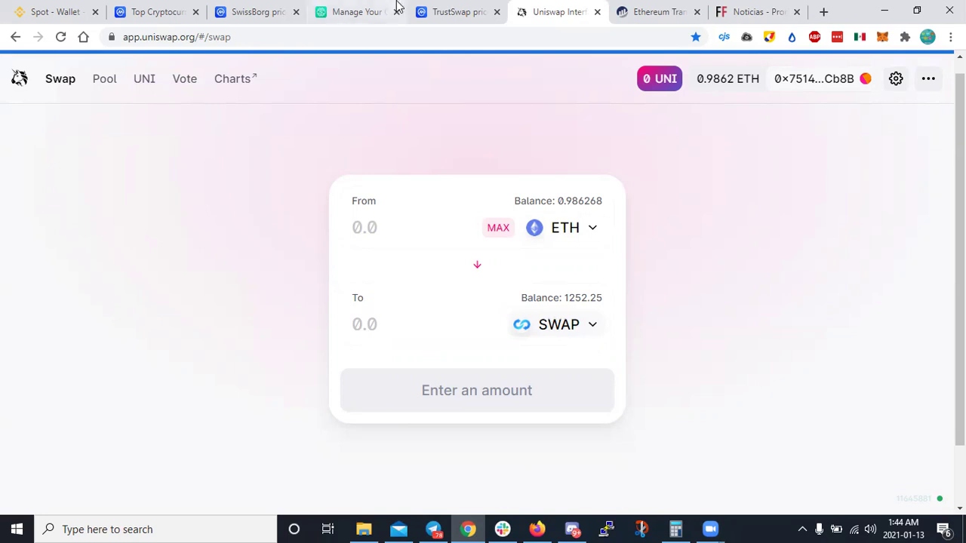
click(446, 11)
scroll(150, 272, down, 1)
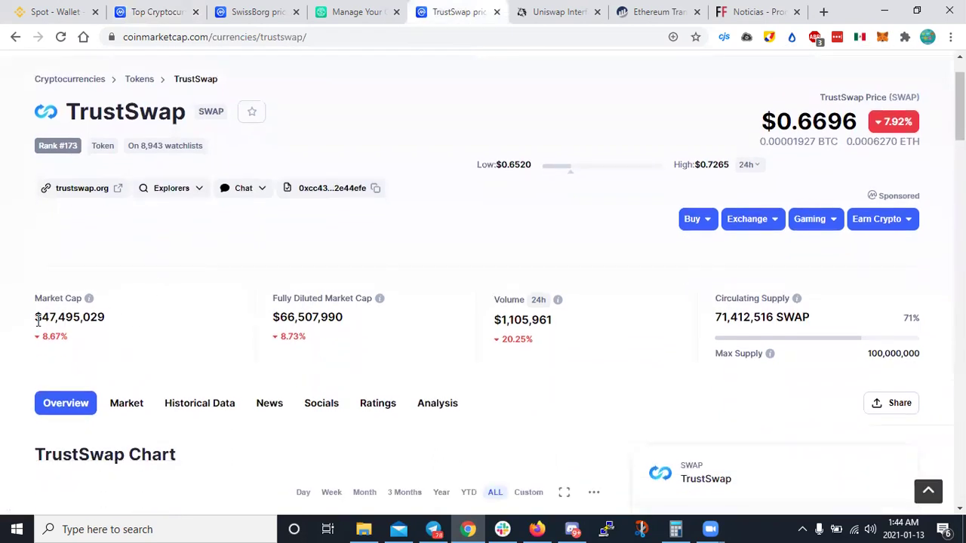
drag(42, 317, 106, 322)
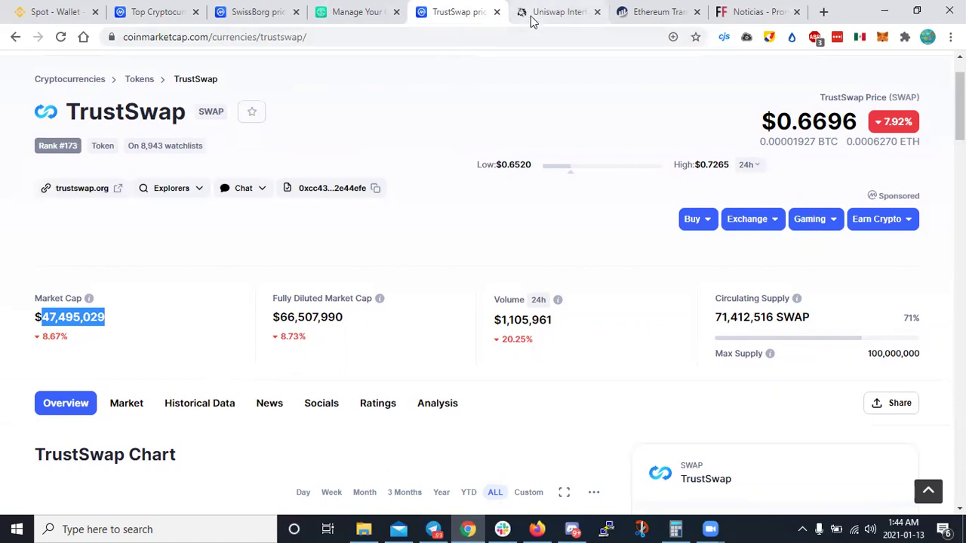
scroll(300, 309, down, 1)
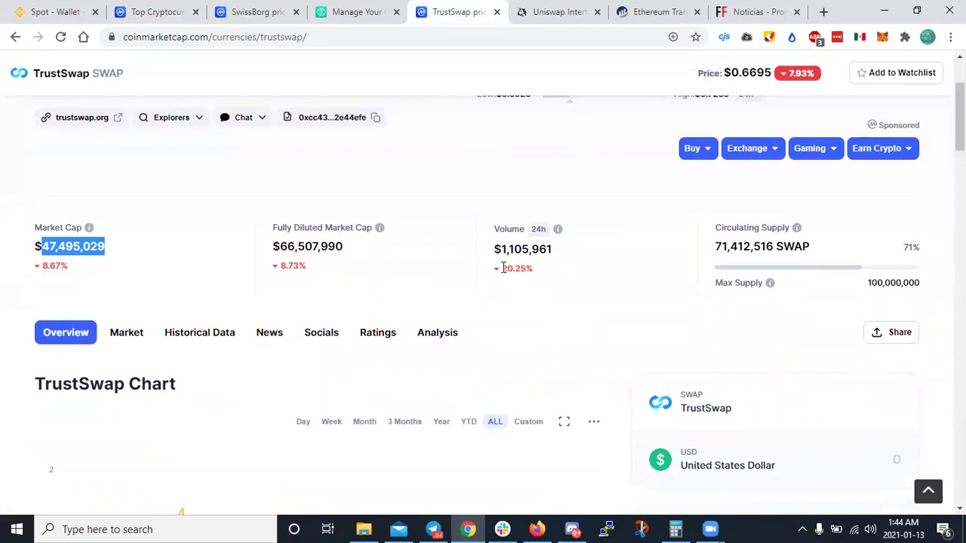
scroll(498, 272, down, 6)
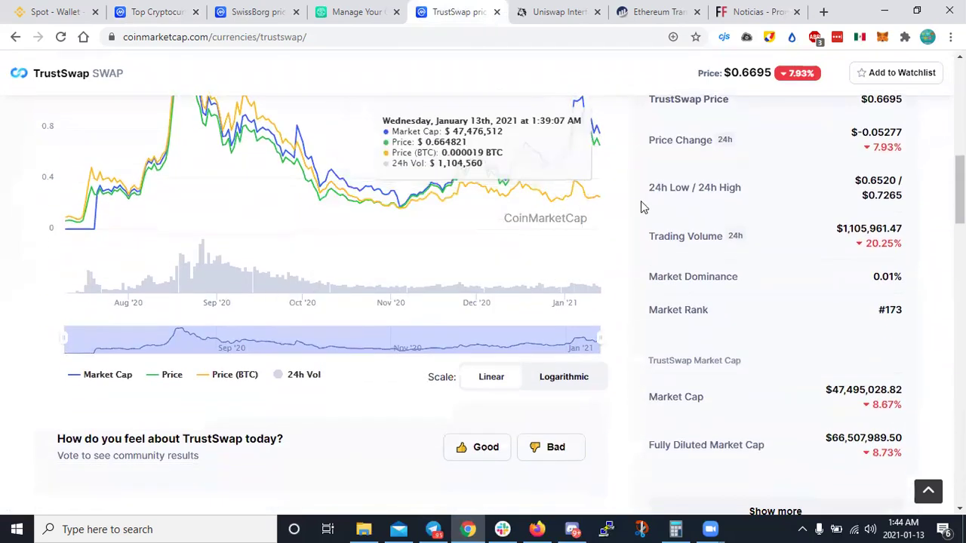
scroll(709, 246, down, 2)
scroll(708, 246, up, 6)
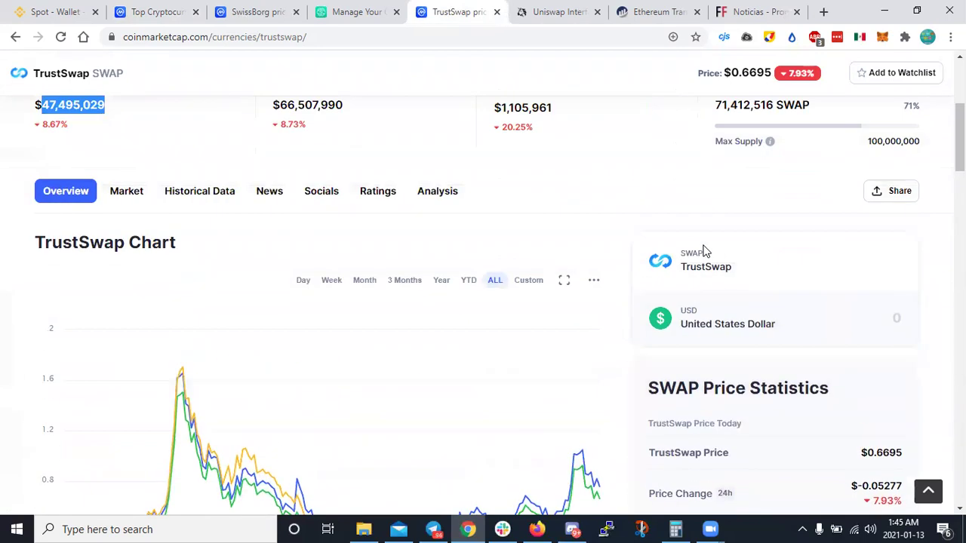
Go from the SwissBorg page to CoinMarketCap's main cryptocurrency price list
click(358, 10)
click(264, 9)
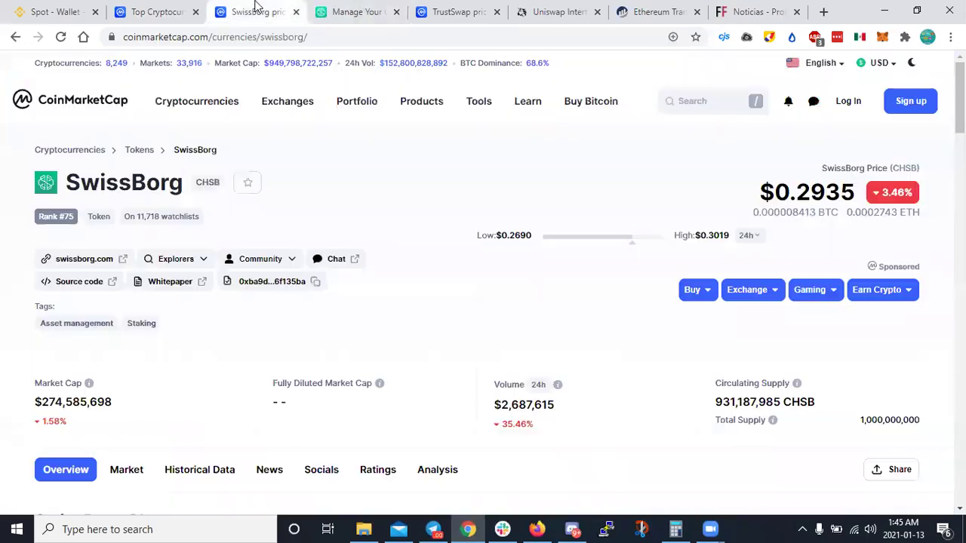
click(99, 108)
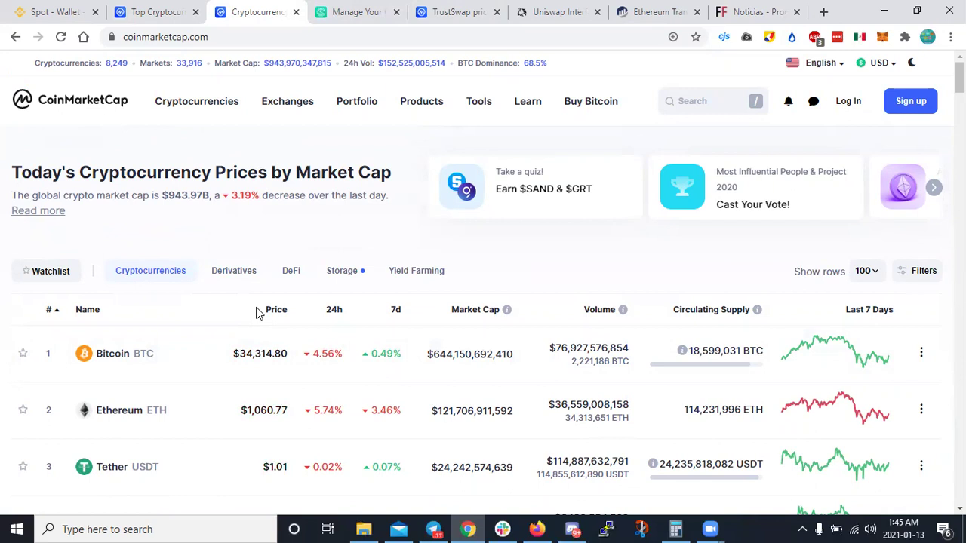
Switch to Firefox, load coinmarketcap.com in a new tab and show its ranking of decentralized exchanges (DEX)
key(alt+Tab)
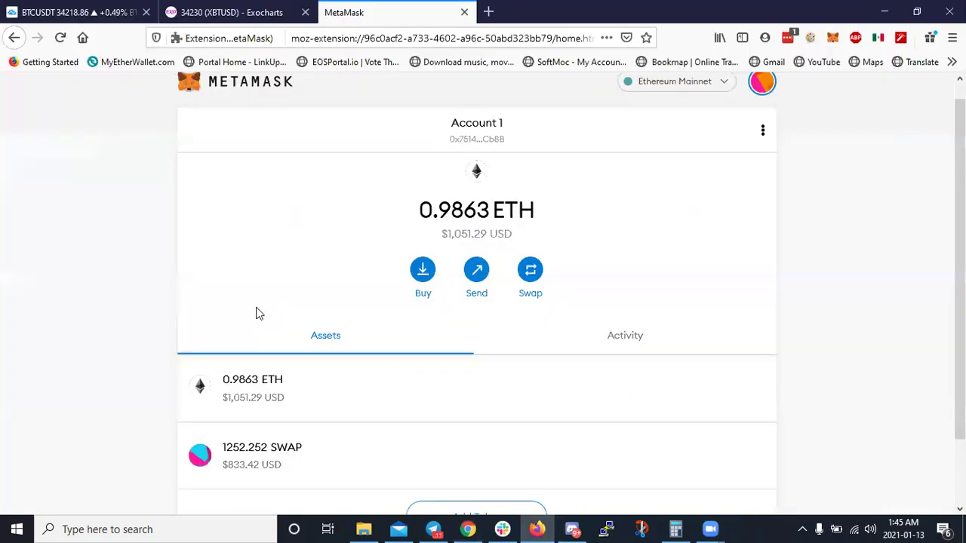
click(488, 13)
text(co)
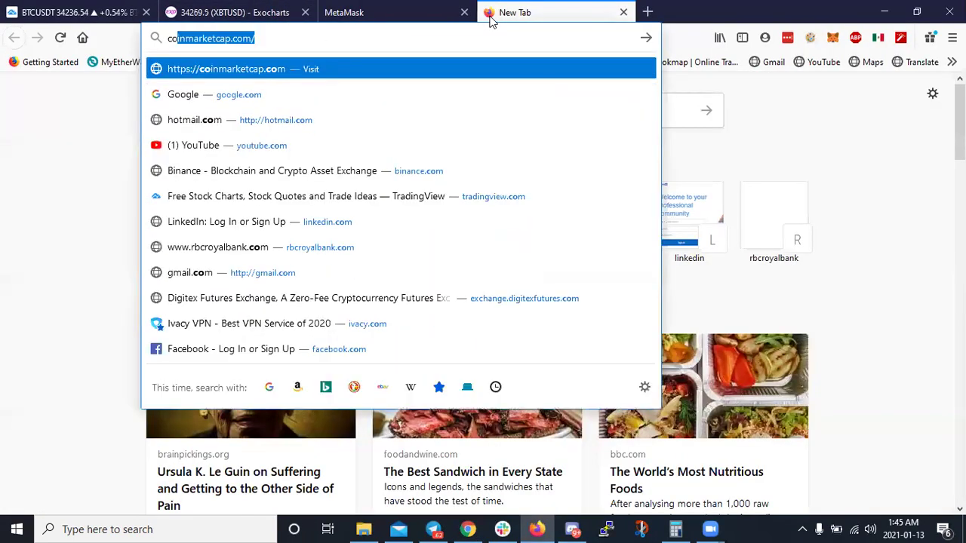
key(Return)
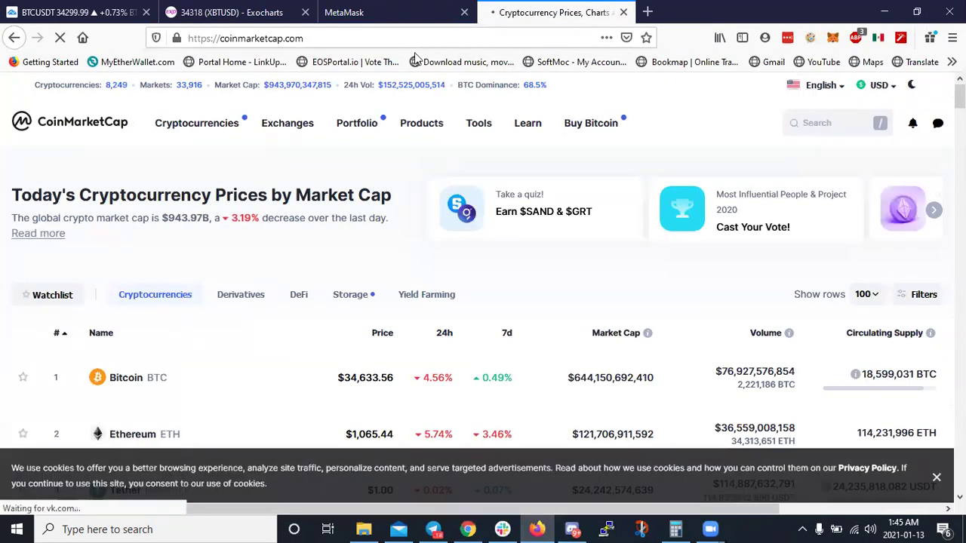
mouse_move(302, 134)
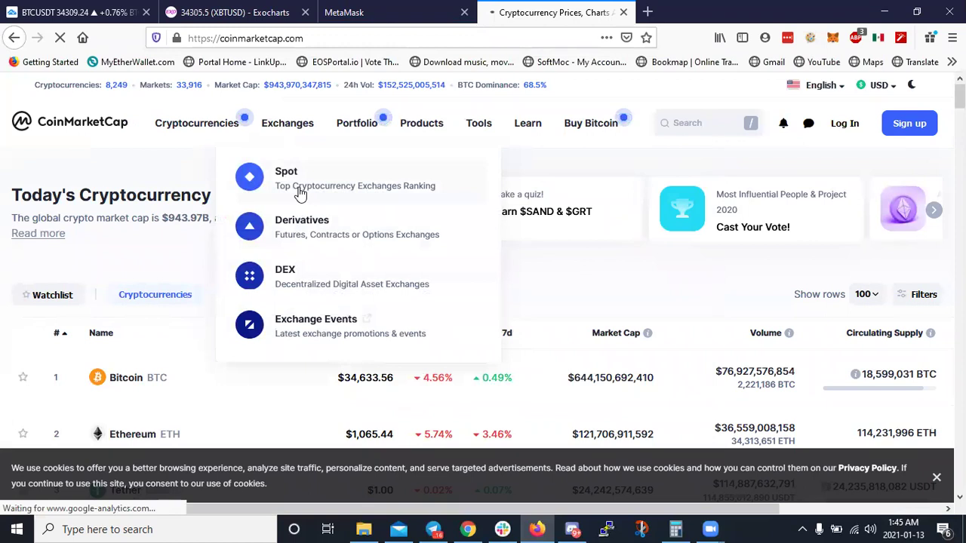
click(286, 274)
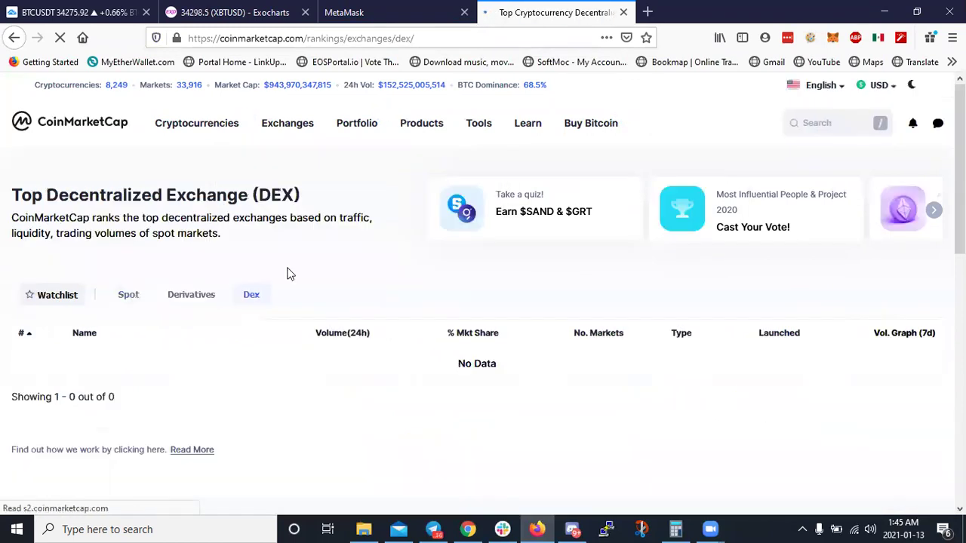
scroll(169, 299, down, 2)
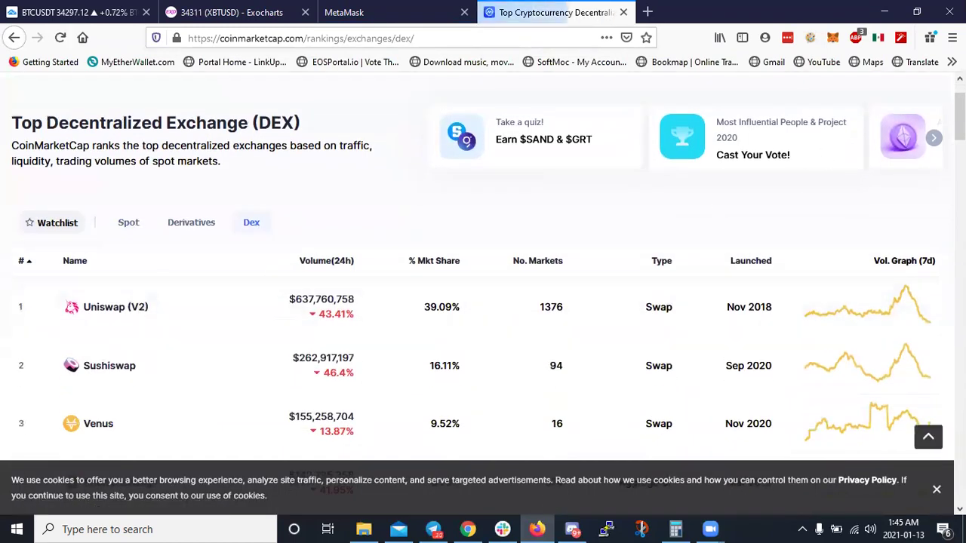
Open the Uniswap (V2) exchange page, follow its link to uniswap.org and look over the site
click(99, 314)
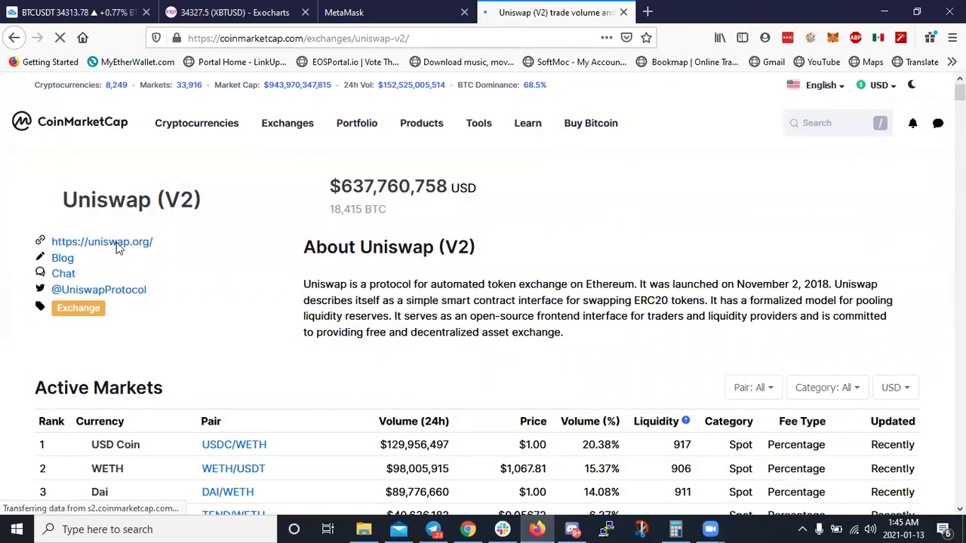
click(117, 246)
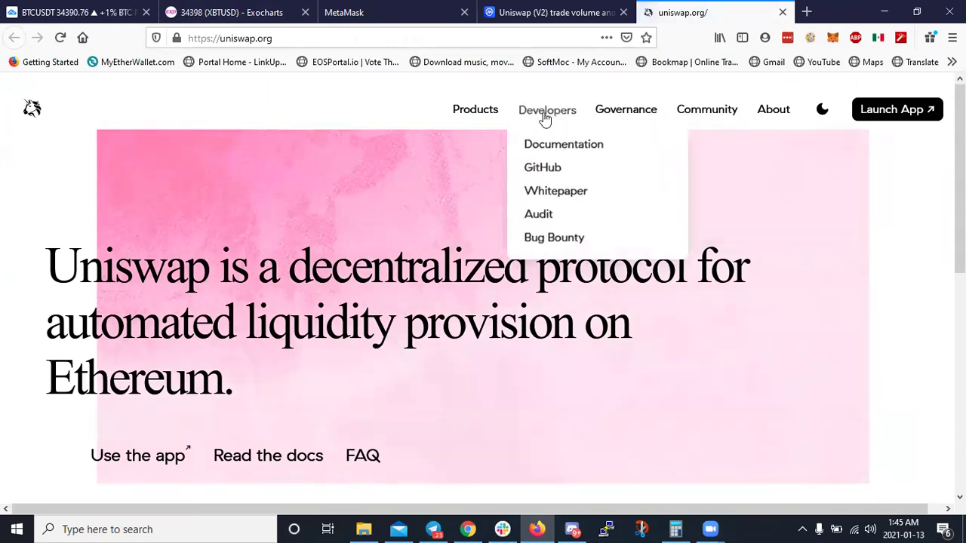
mouse_move(476, 111)
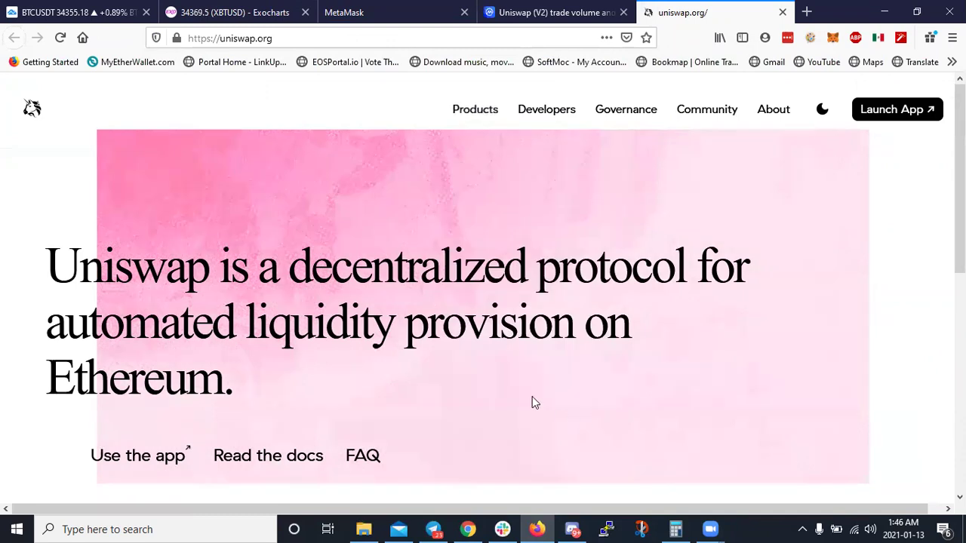
scroll(532, 401, down, 3)
scroll(391, 373, down, 6)
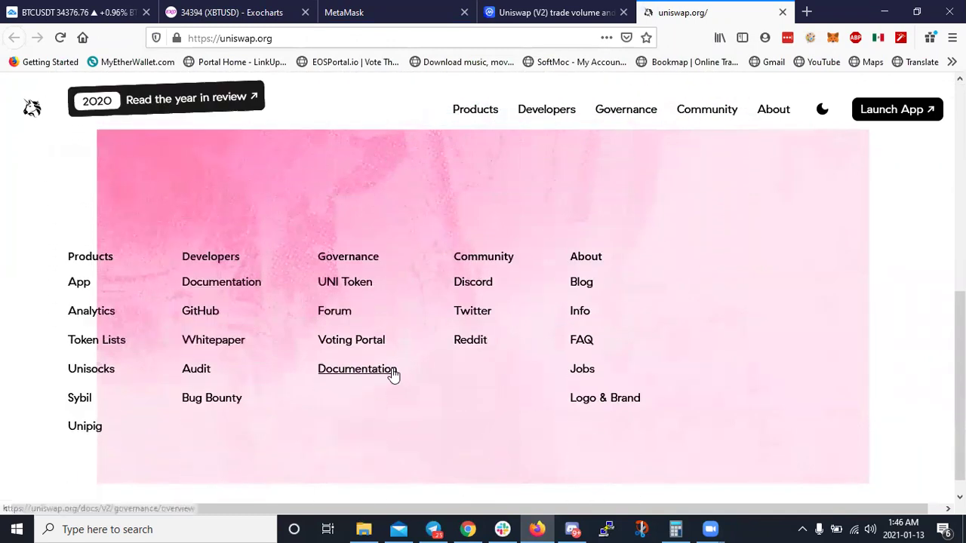
scroll(391, 373, up, 5)
scroll(392, 373, up, 4)
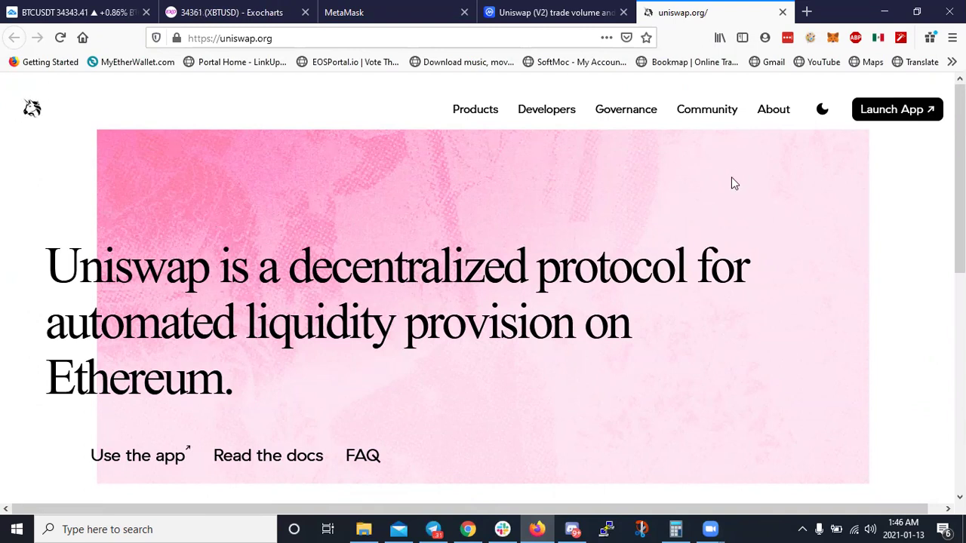
Launch the Uniswap app from uniswap.org and connect it to Account 1 of the MetaMask wallet
click(892, 123)
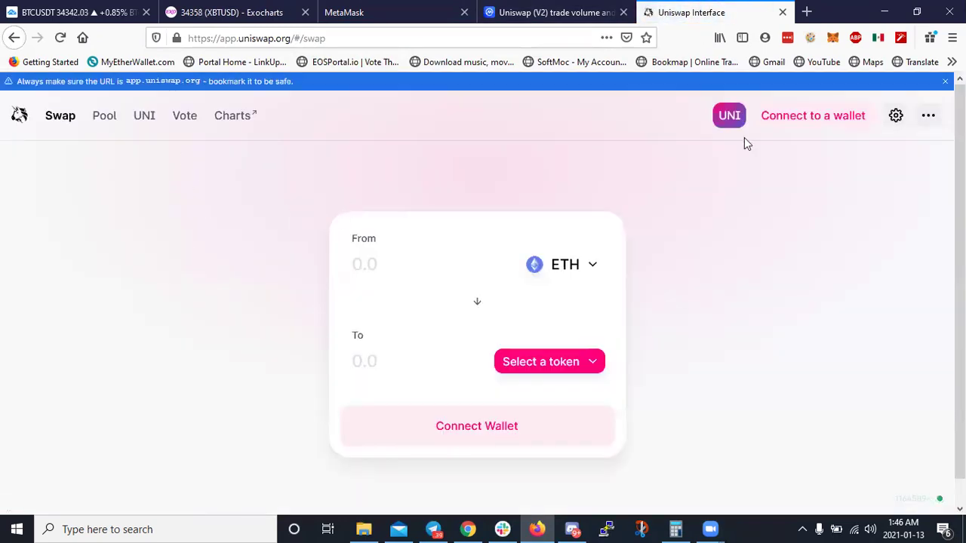
click(813, 120)
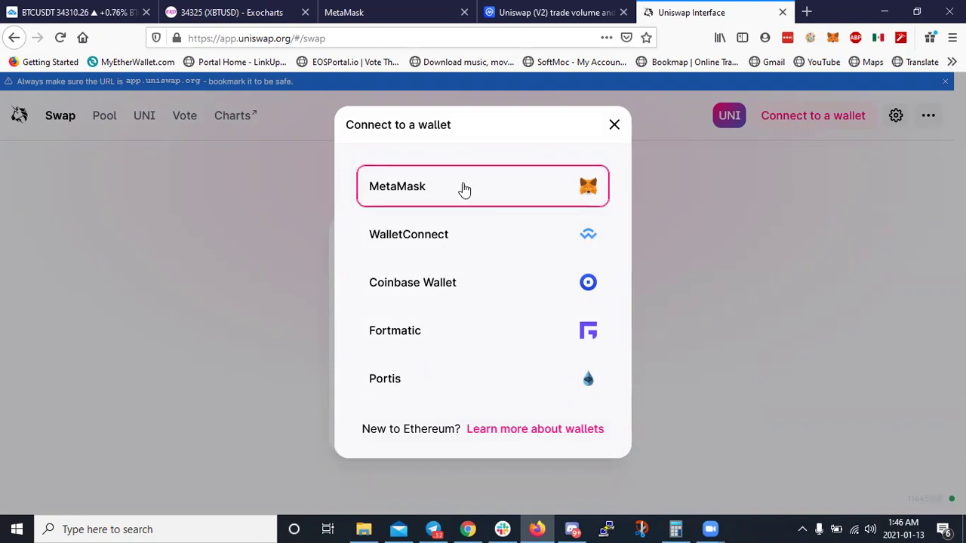
click(504, 198)
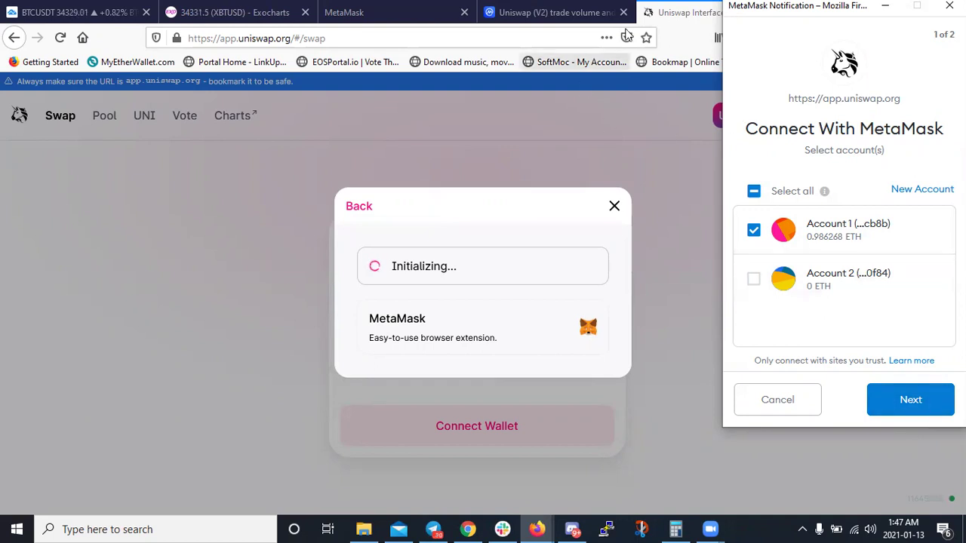
click(916, 400)
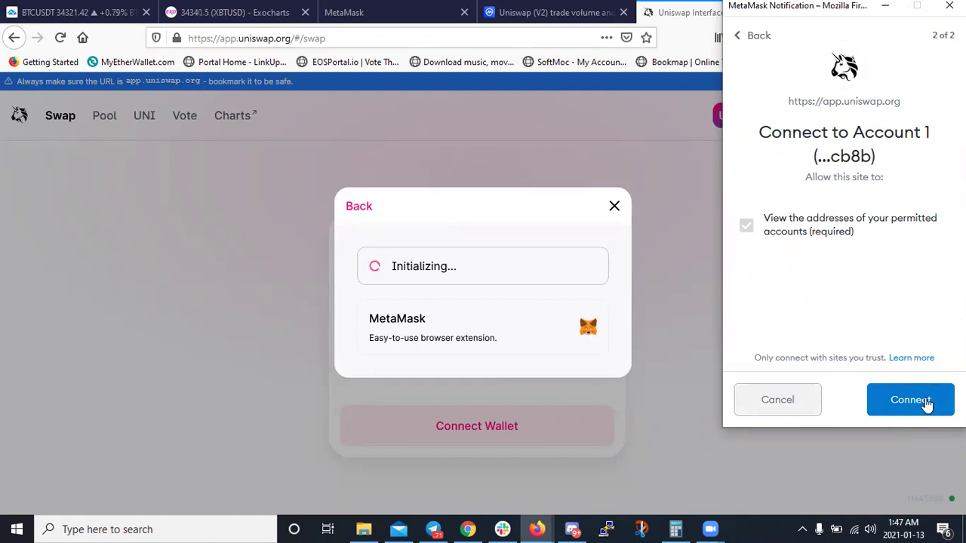
click(926, 403)
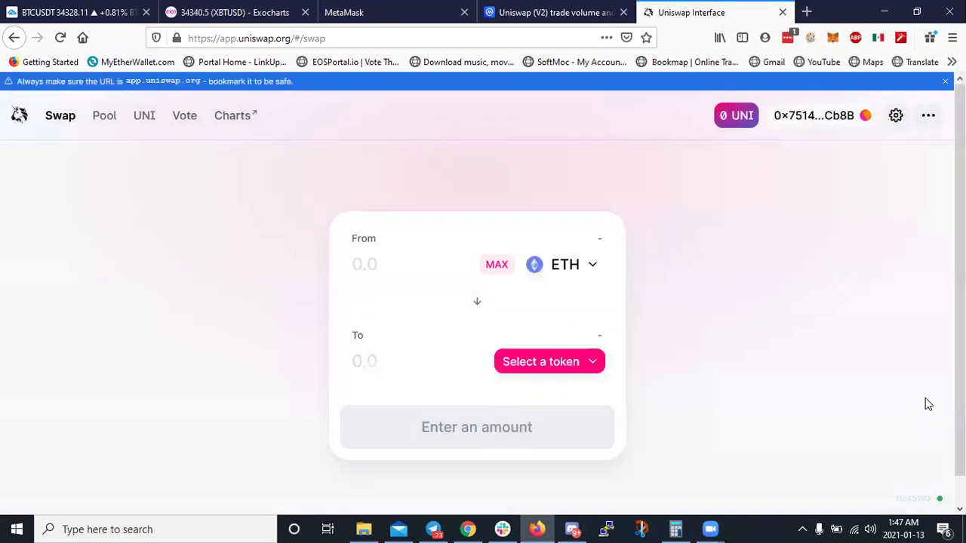
Examine the connected MetaMask account's ETH and SWAP balances alongside the Uniswap swap form
click(828, 40)
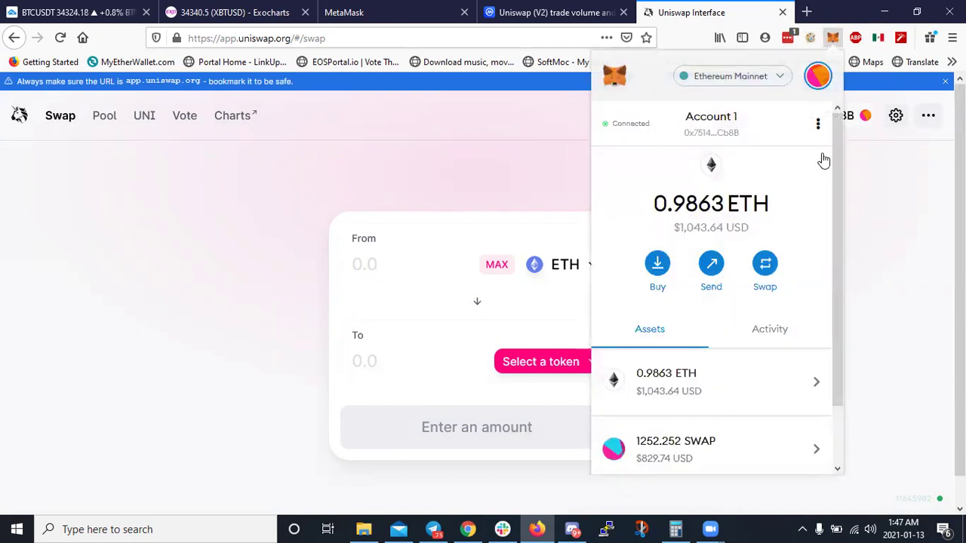
click(854, 279)
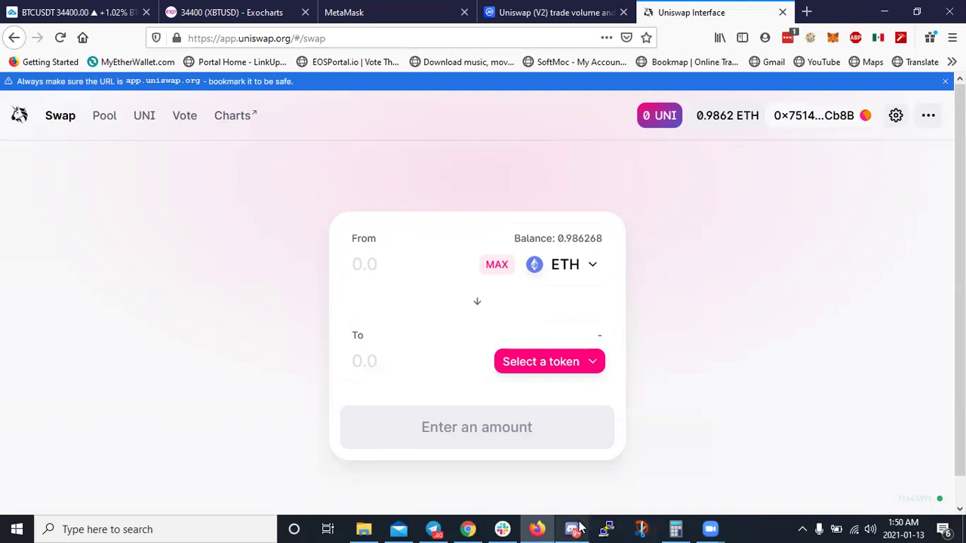
mouse_move(579, 529)
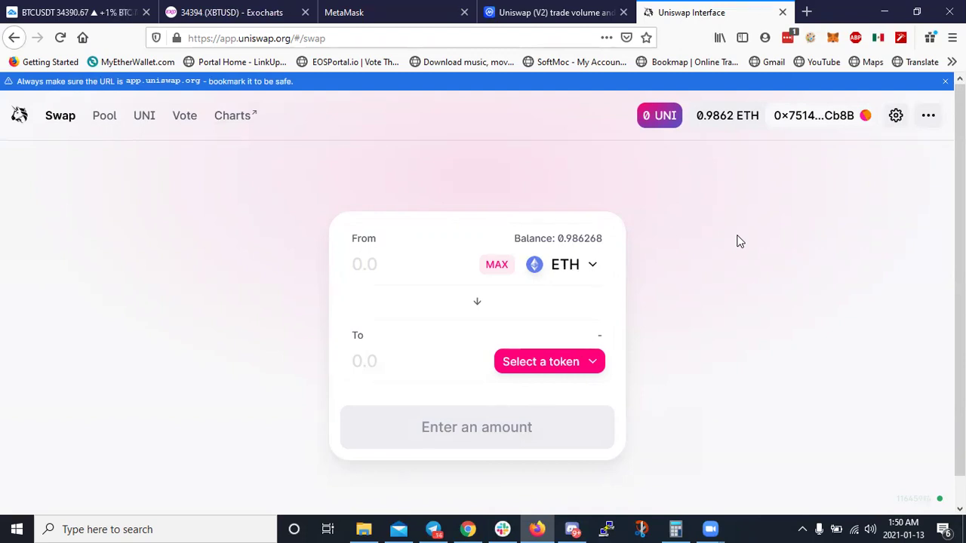
click(833, 37)
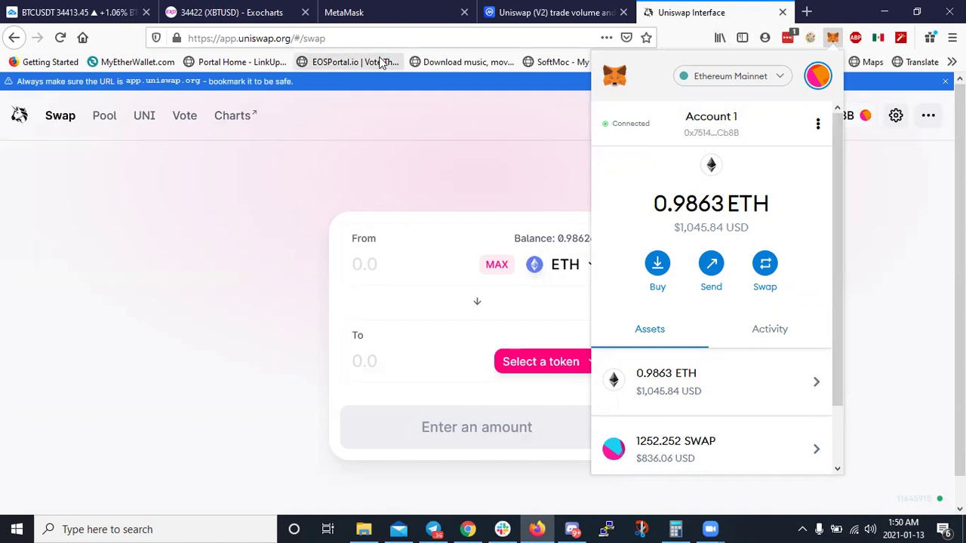
click(419, 148)
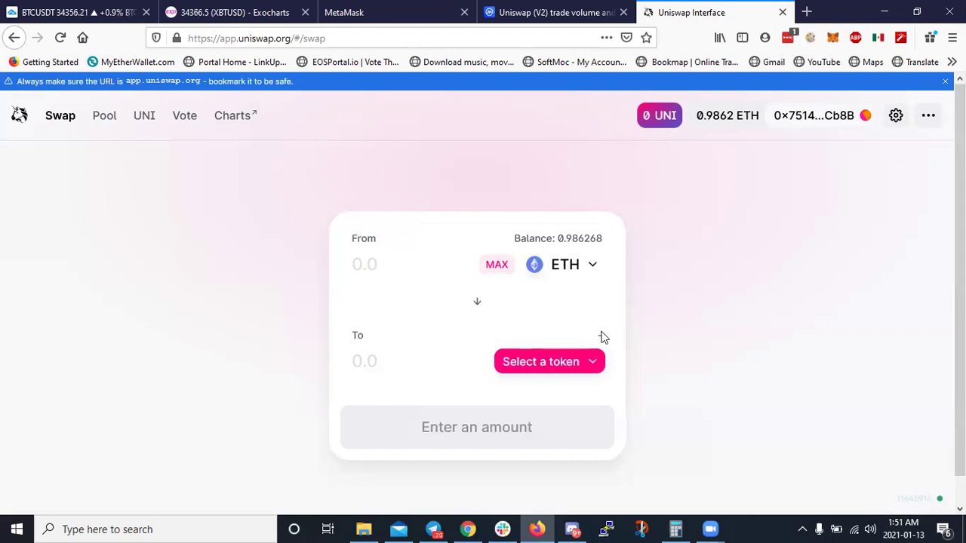
Open the token selection for the receiving side and browse the Uniswap Default List from ETH through to the USD stablecoins
click(575, 365)
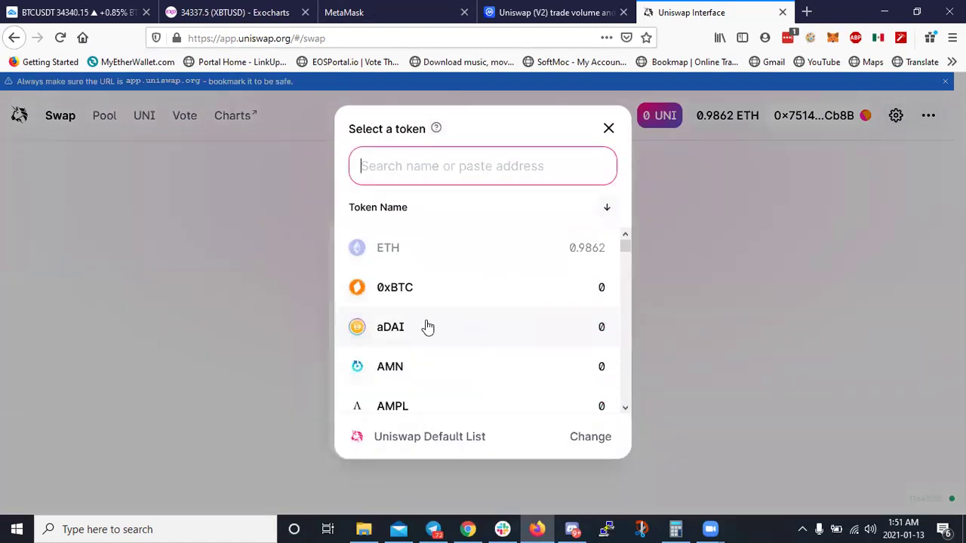
scroll(427, 327, down, 5)
scroll(425, 330, down, 7)
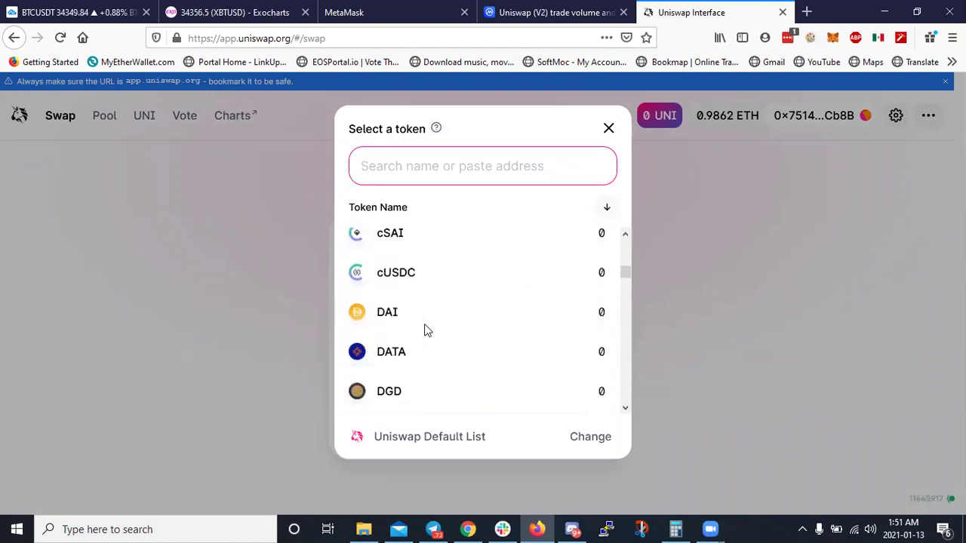
scroll(390, 309, down, 2)
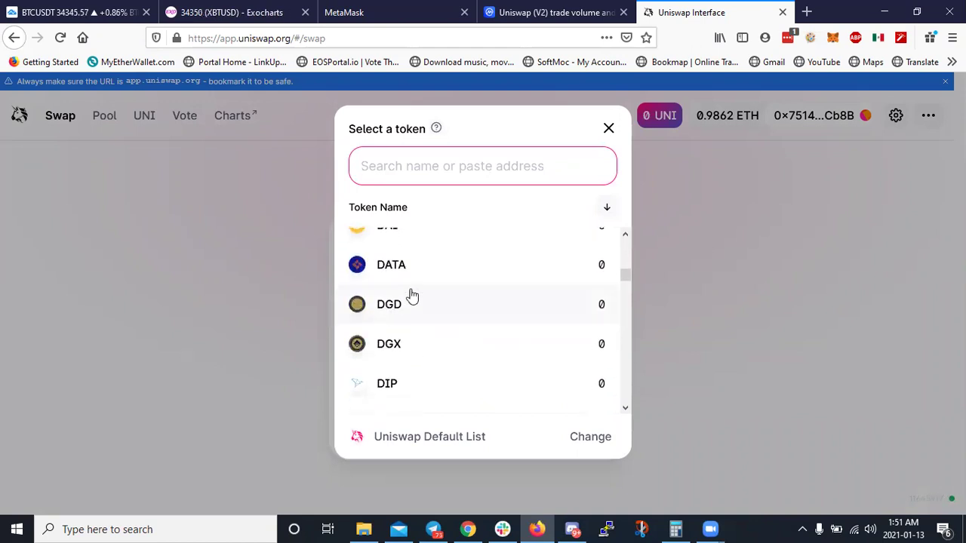
scroll(412, 295, up, 2)
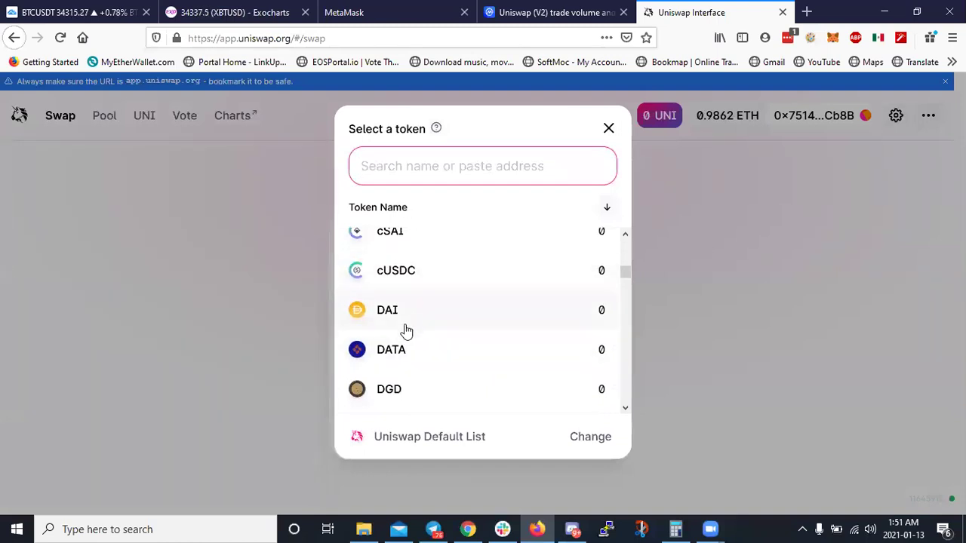
scroll(406, 330, down, 10)
scroll(406, 336, down, 10)
scroll(405, 334, up, 2)
scroll(403, 339, down, 2)
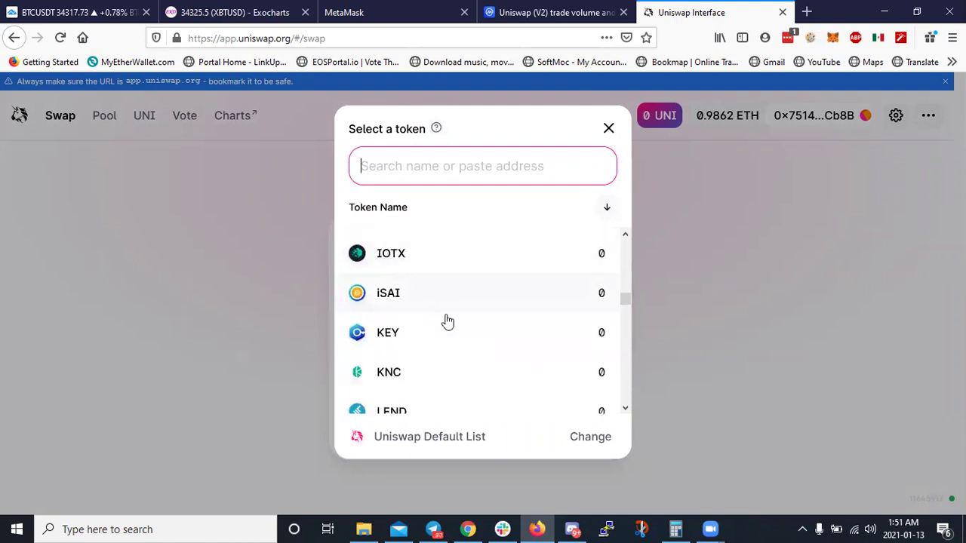
scroll(448, 322, down, 10)
scroll(447, 321, down, 18)
scroll(447, 320, up, 16)
scroll(447, 321, down, 1)
scroll(447, 320, down, 5)
scroll(429, 335, down, 3)
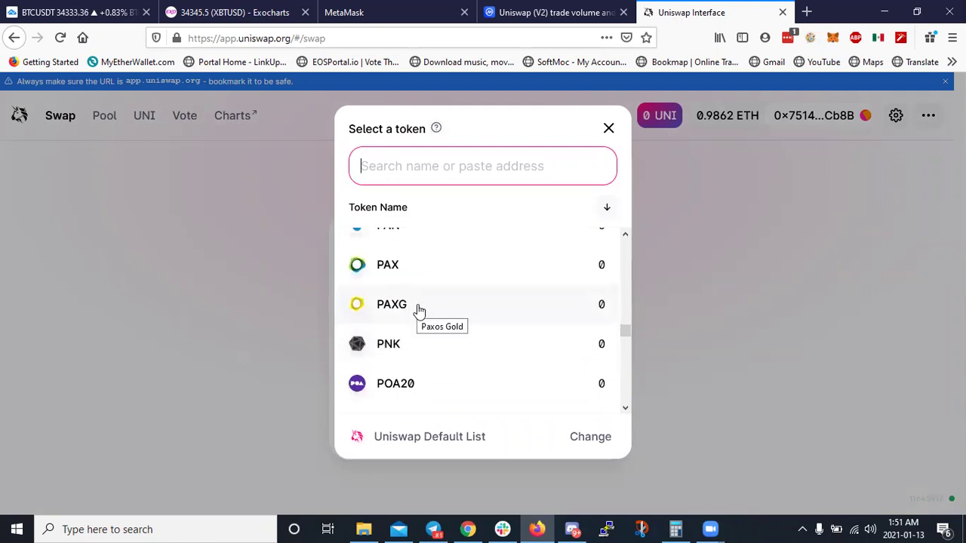
scroll(418, 309, down, 15)
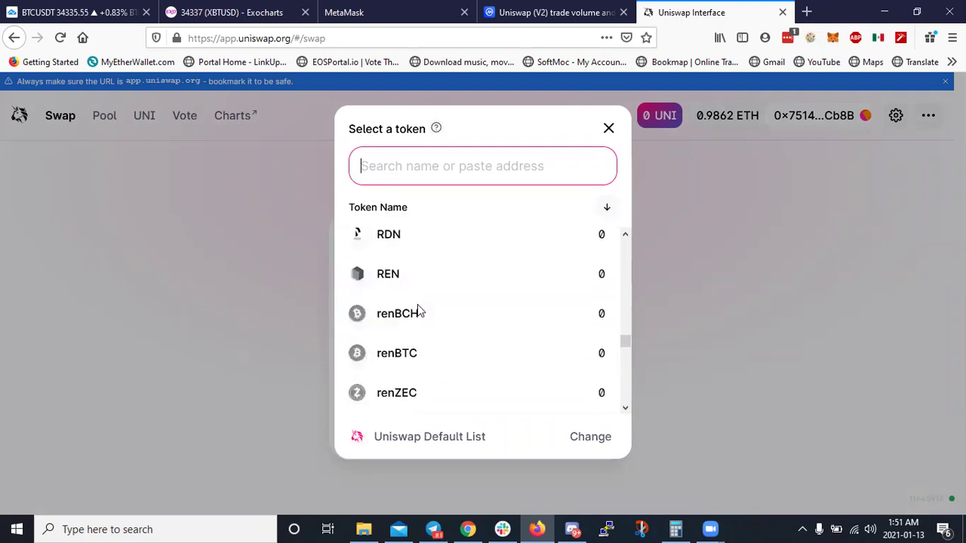
scroll(419, 309, down, 2)
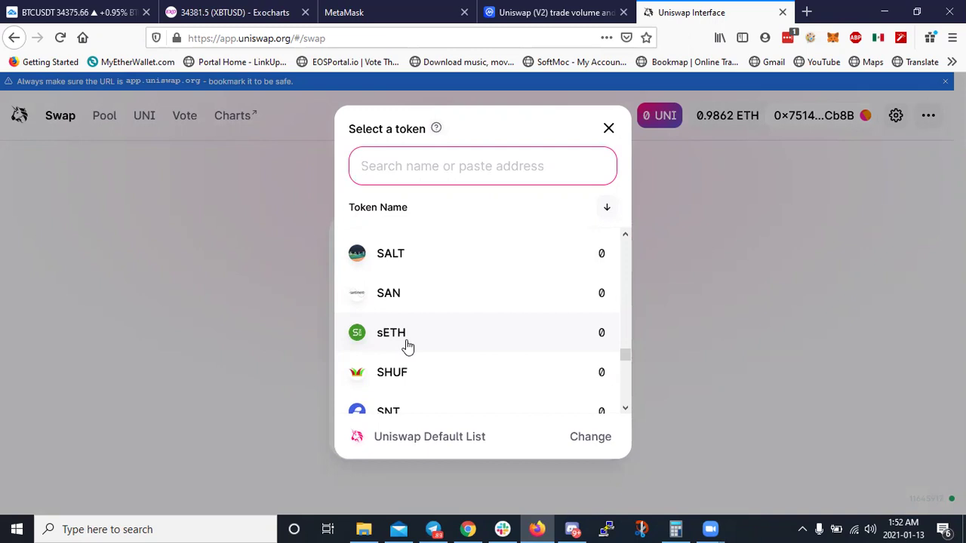
scroll(406, 345, up, 5)
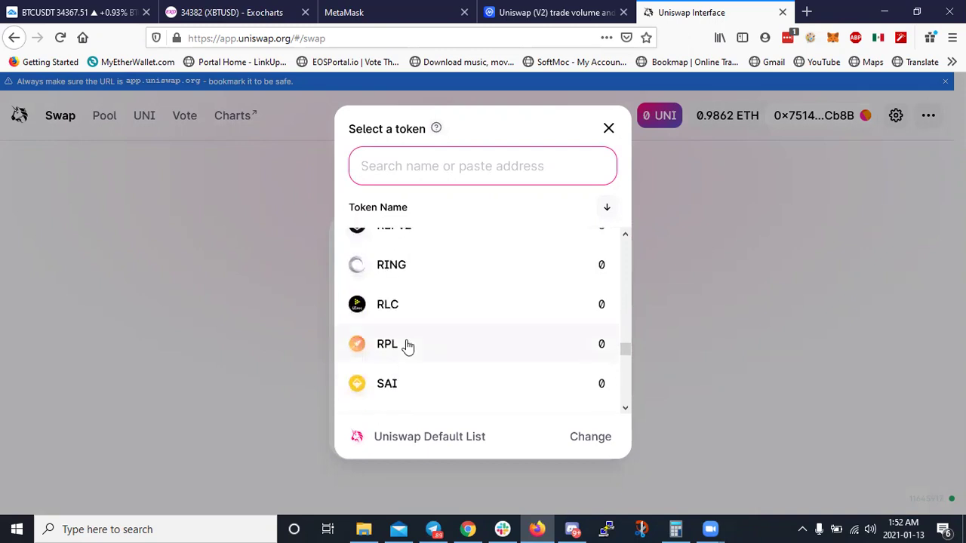
scroll(406, 345, down, 2)
scroll(406, 346, down, 10)
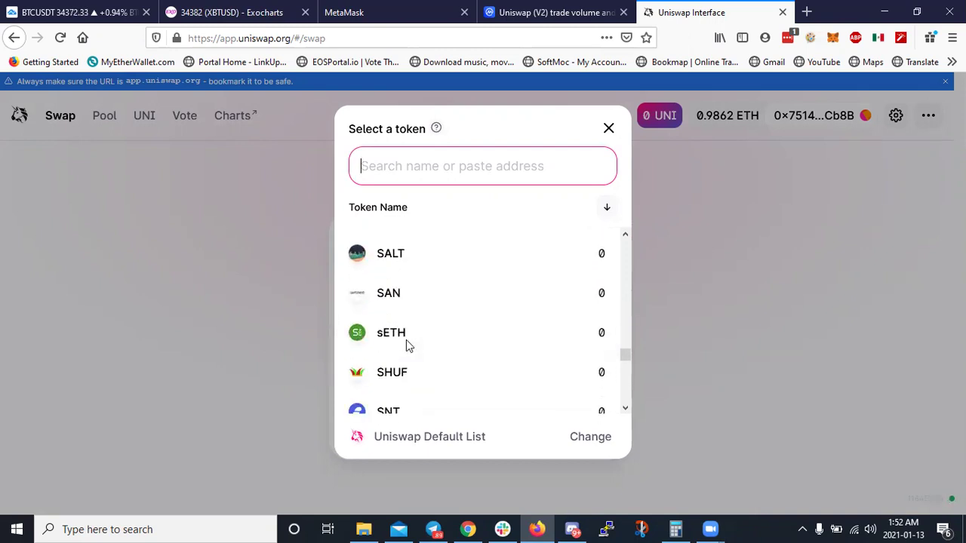
scroll(406, 345, down, 5)
scroll(406, 346, up, 3)
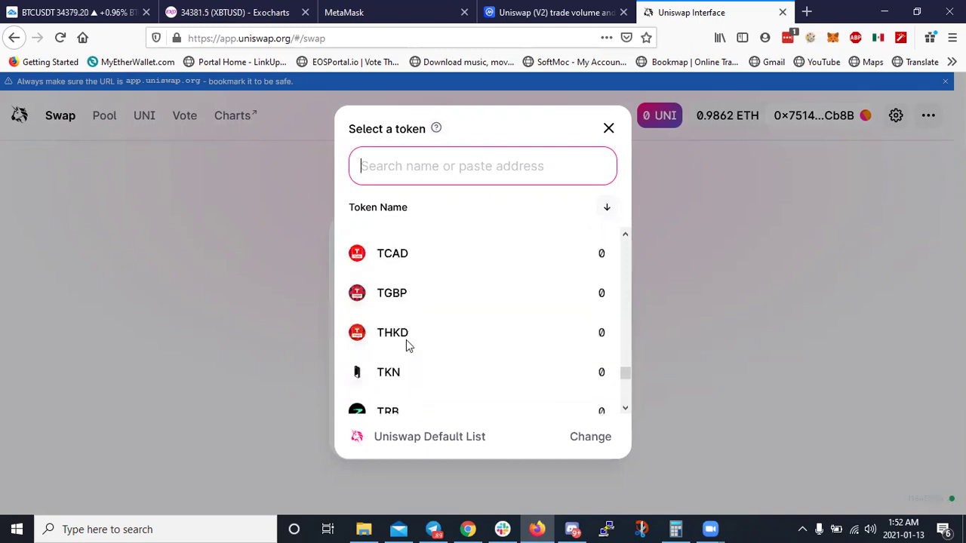
scroll(406, 345, up, 2)
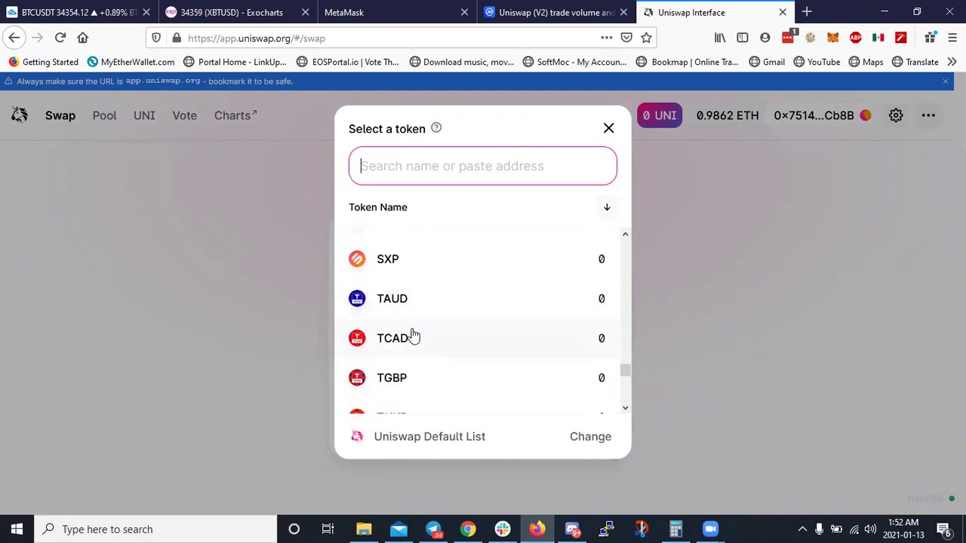
scroll(412, 338, down, 2)
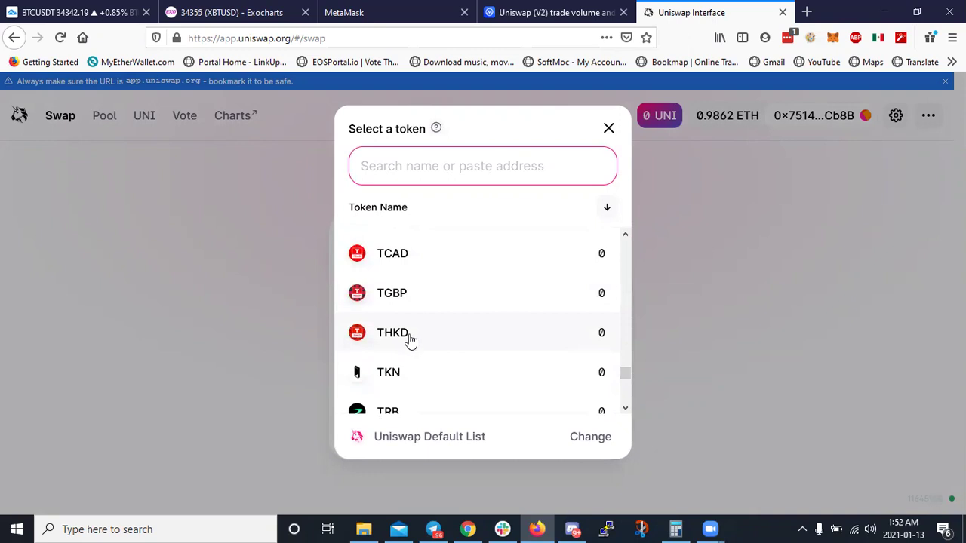
scroll(411, 340, down, 6)
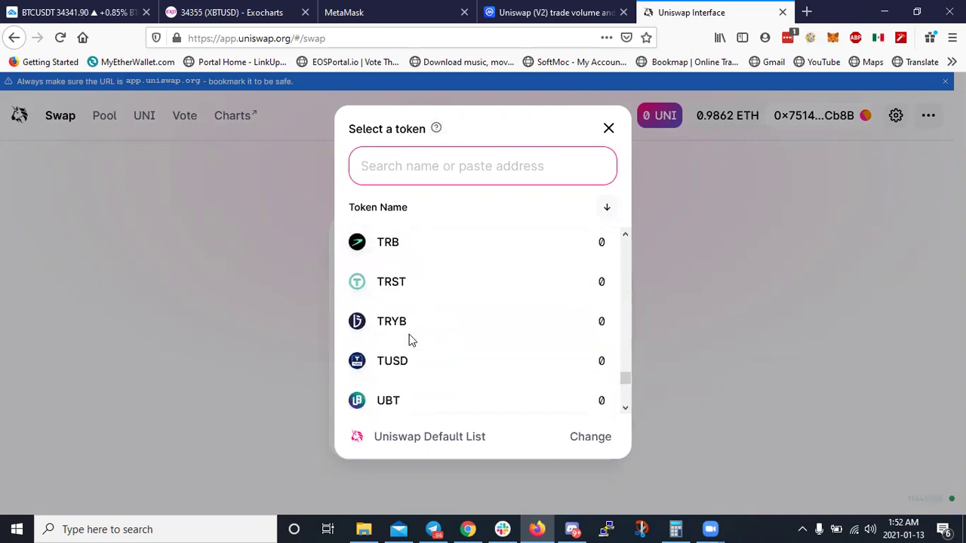
scroll(412, 342, down, 4)
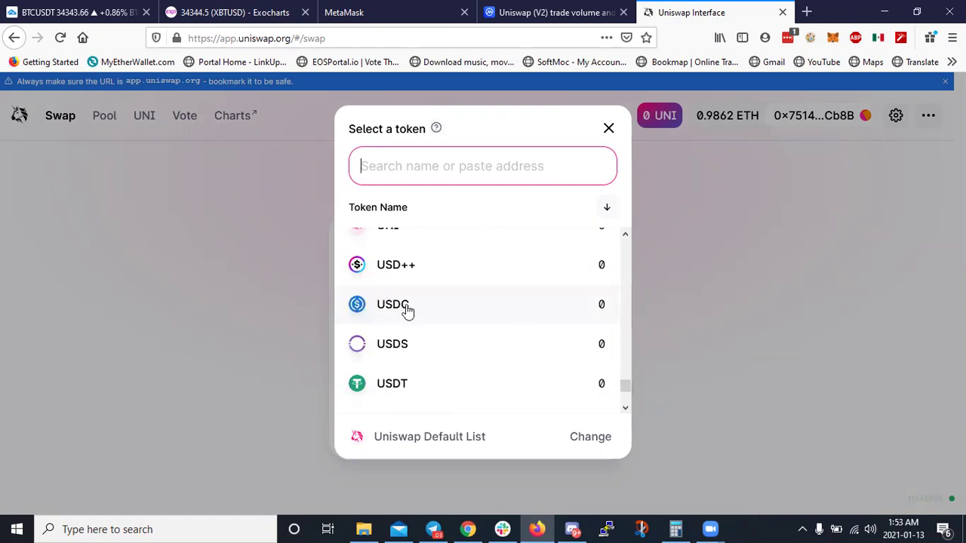
Go back to the start of the token list and look over the stablecoin entries DAI, USDC and USDT
scroll(398, 318, up, 10)
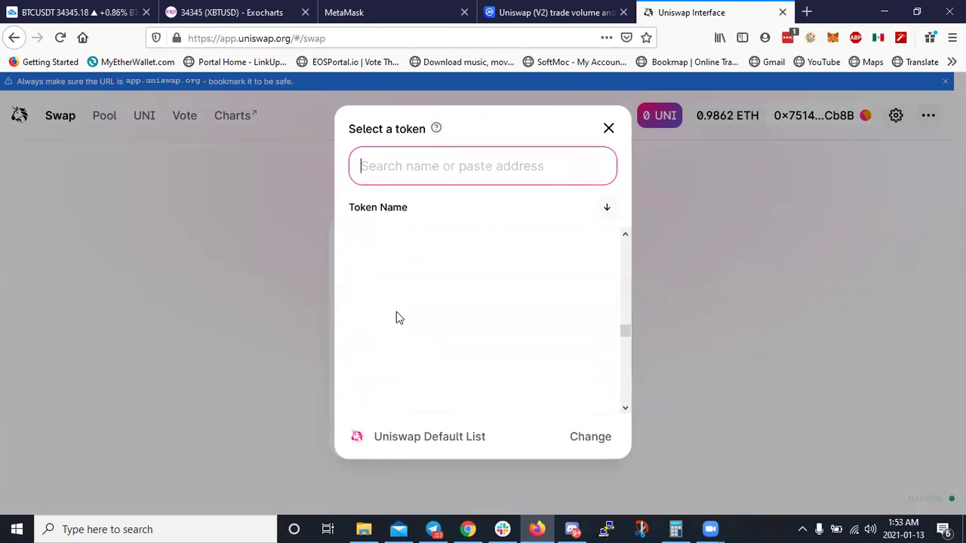
scroll(397, 318, up, 5)
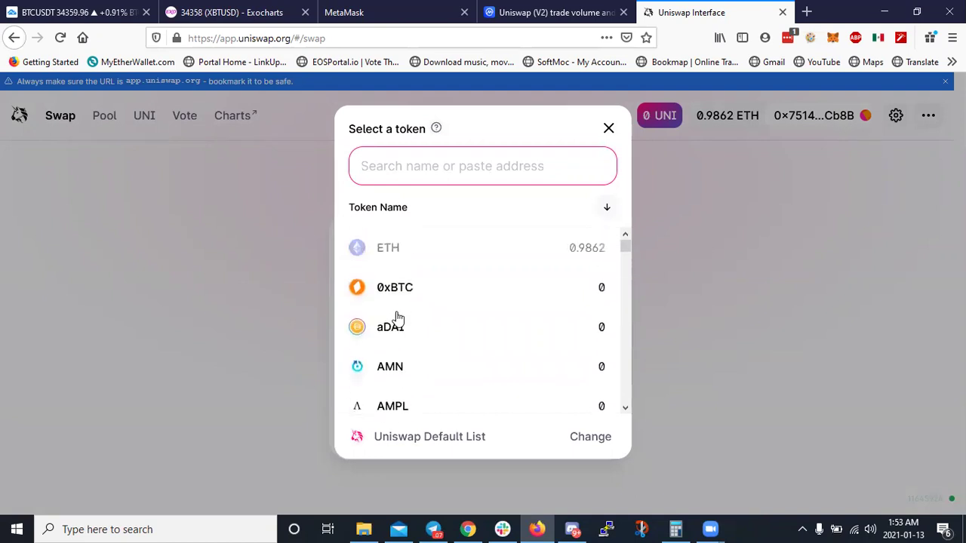
scroll(398, 318, down, 5)
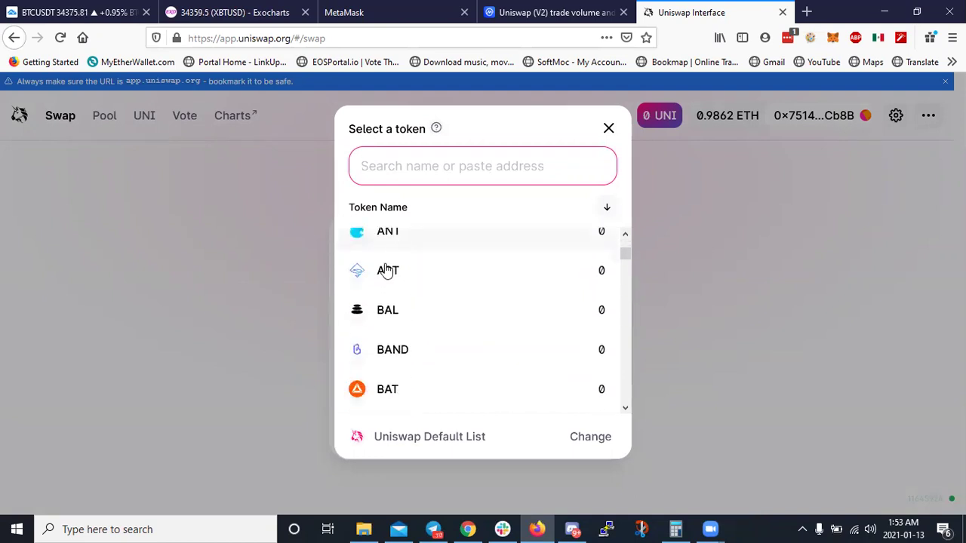
scroll(386, 298, down, 5)
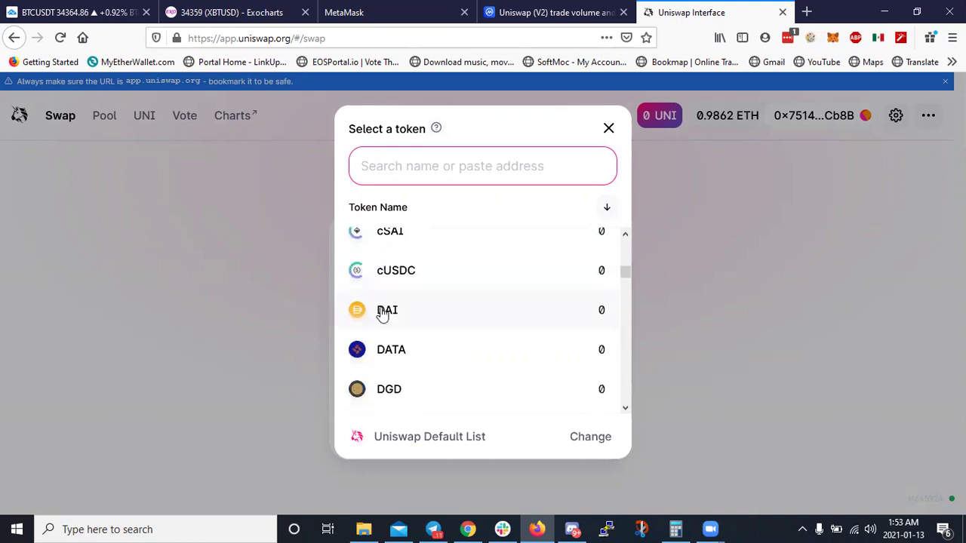
scroll(389, 314, up, 2)
scroll(389, 315, down, 2)
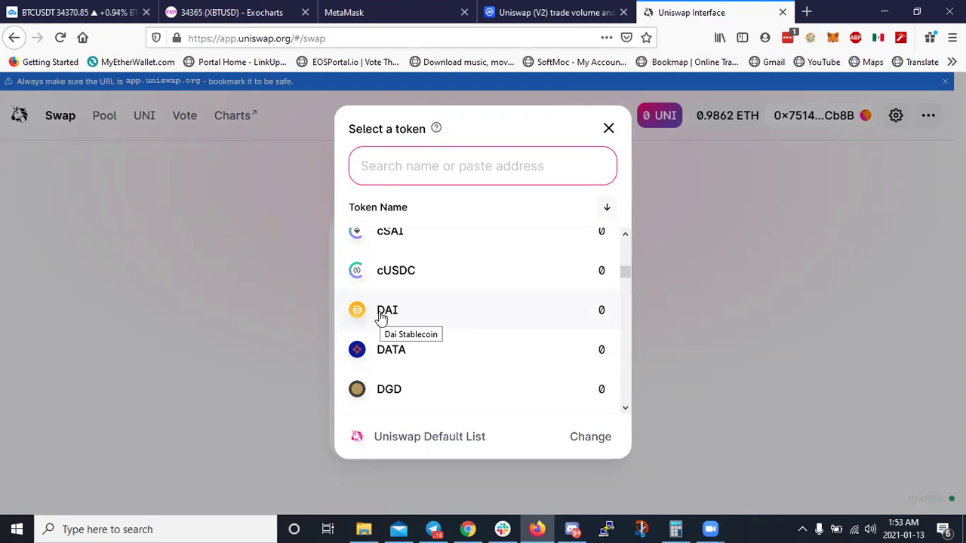
scroll(381, 317, down, 15)
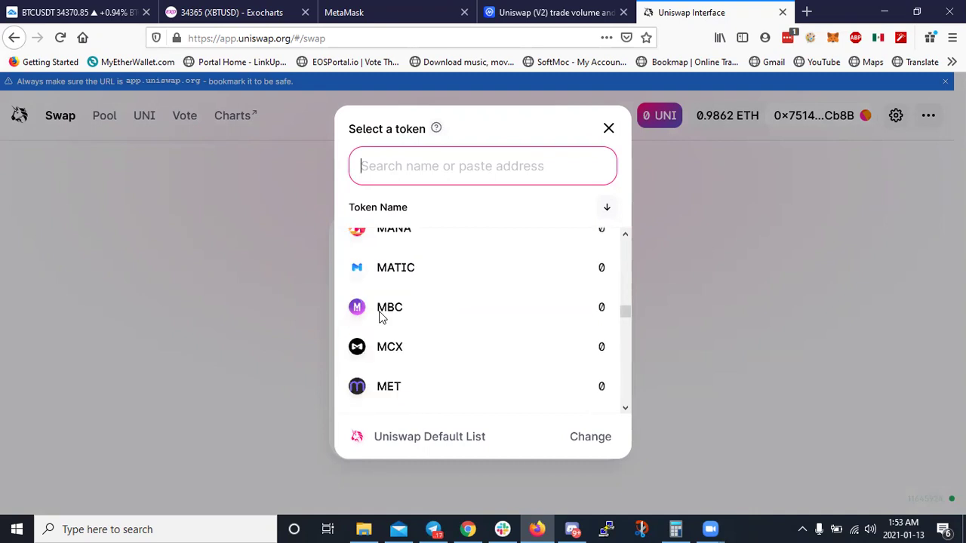
scroll(381, 317, down, 10)
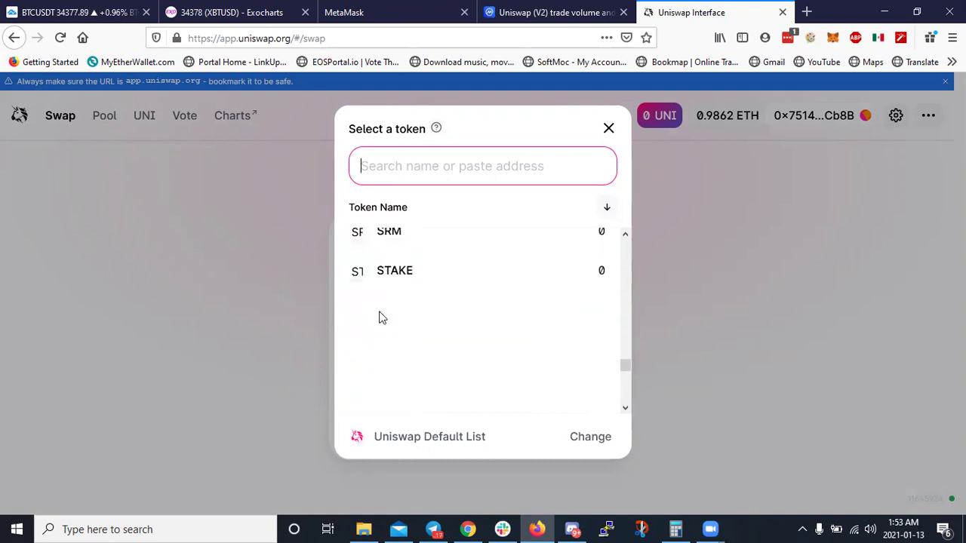
scroll(381, 317, down, 4)
scroll(381, 315, up, 2)
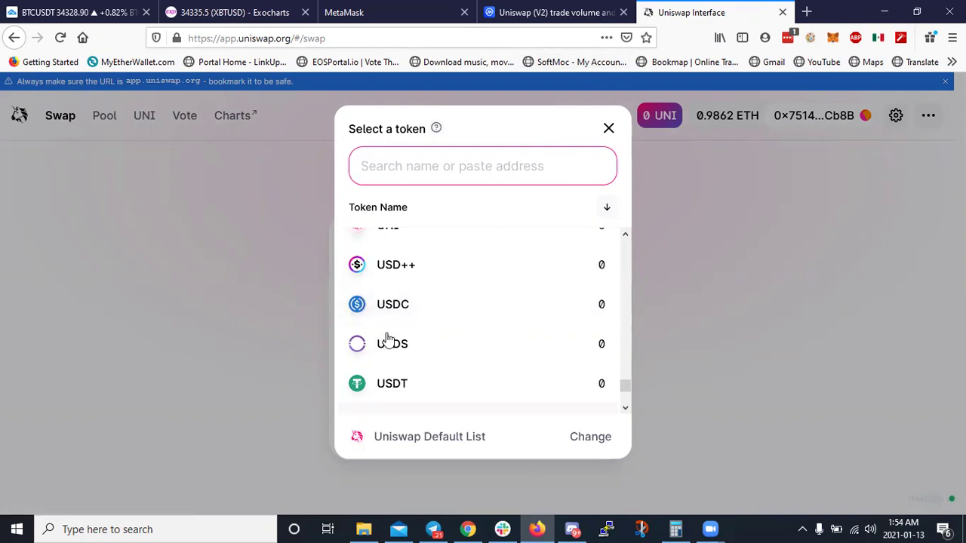
Leave the token selection without choosing a token and review the balances in the MetaMask wallet
click(607, 129)
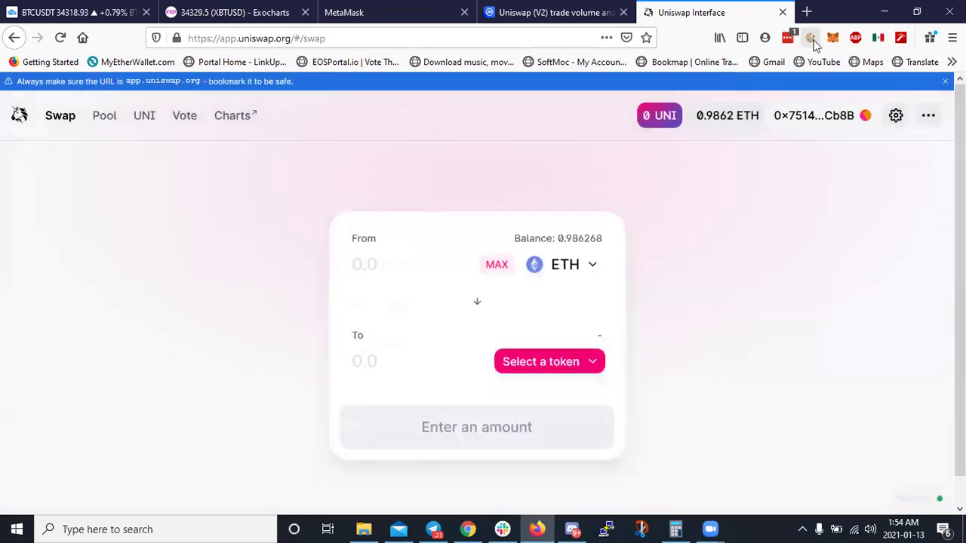
click(832, 37)
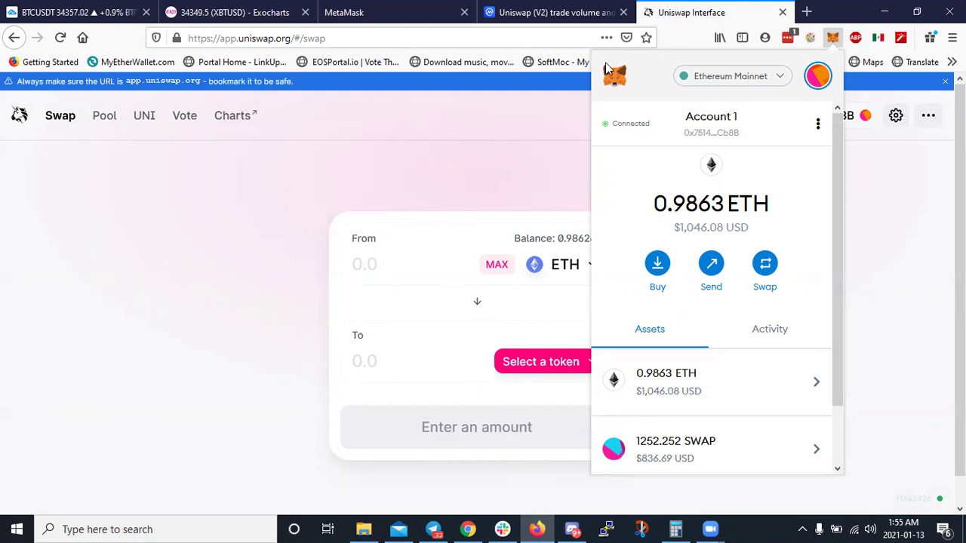
Close the MetaMask wallet, switch to CoinMarketCap in Chrome and open its Yield Farming rankings
click(833, 34)
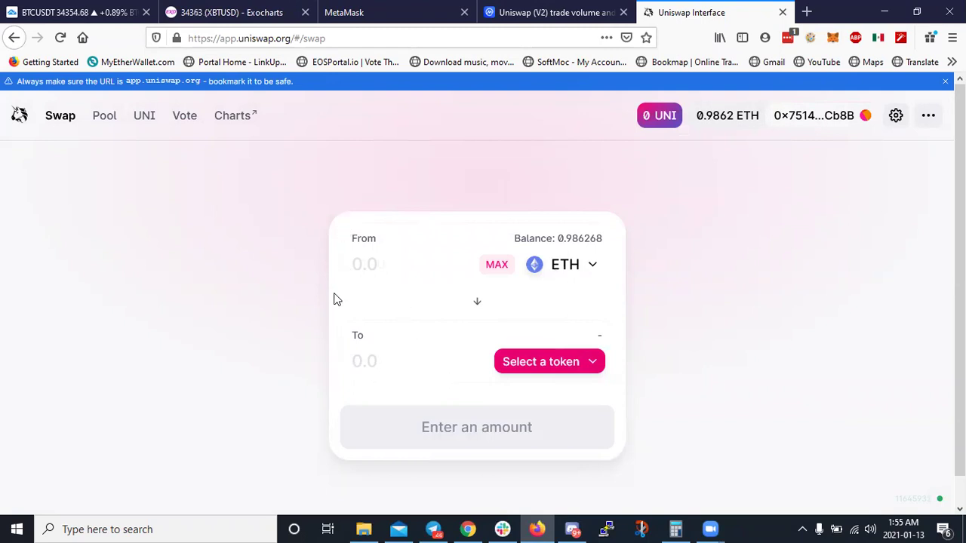
key(alt+Tab)
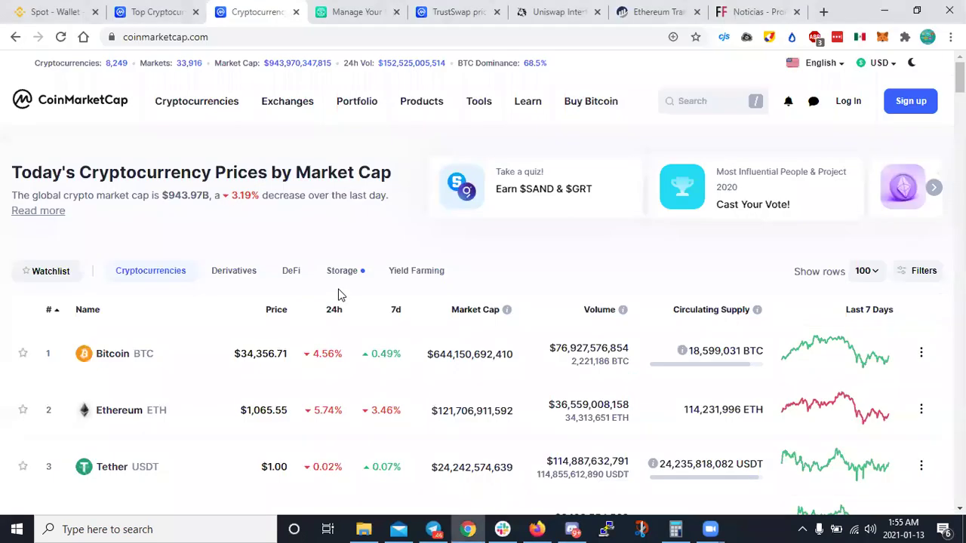
scroll(269, 257, down, 1)
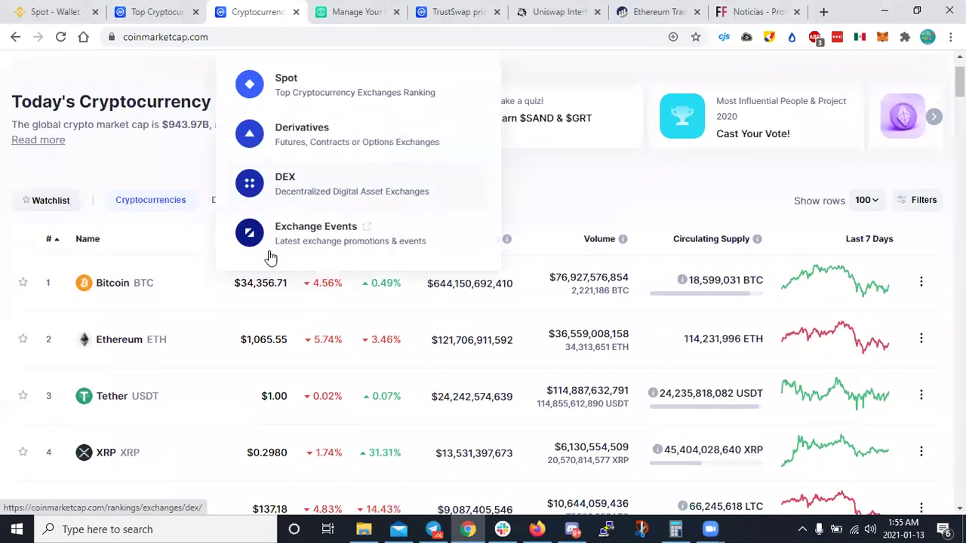
scroll(133, 240, up, 1)
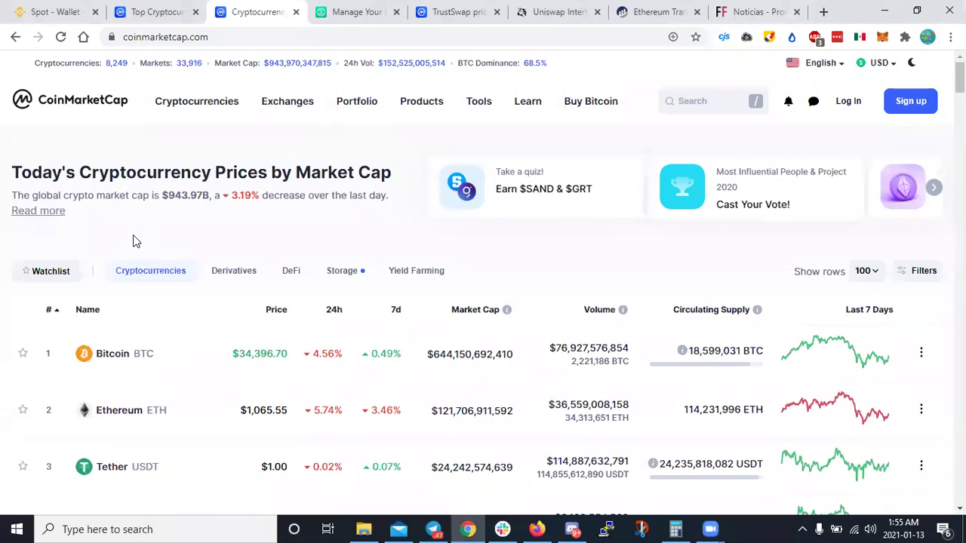
mouse_move(170, 104)
click(395, 270)
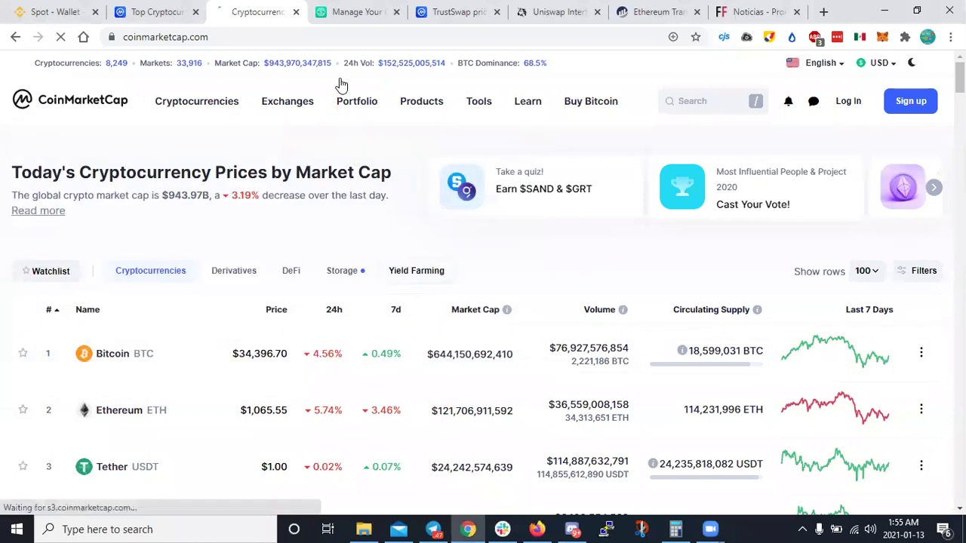
Switch to the SwissBorg website and open the Smart Yield Account page of its Wealth App
click(341, 12)
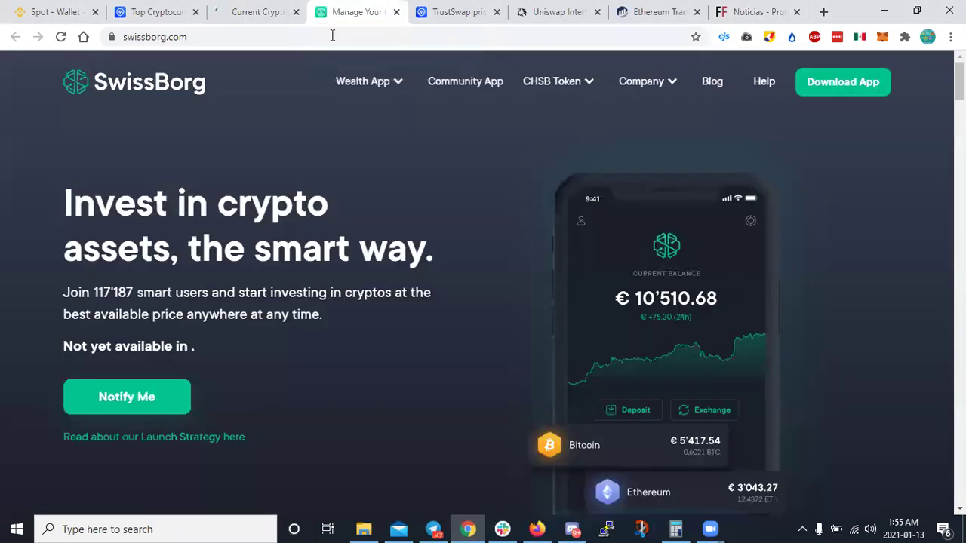
scroll(301, 194, down, 1)
scroll(332, 144, up, 1)
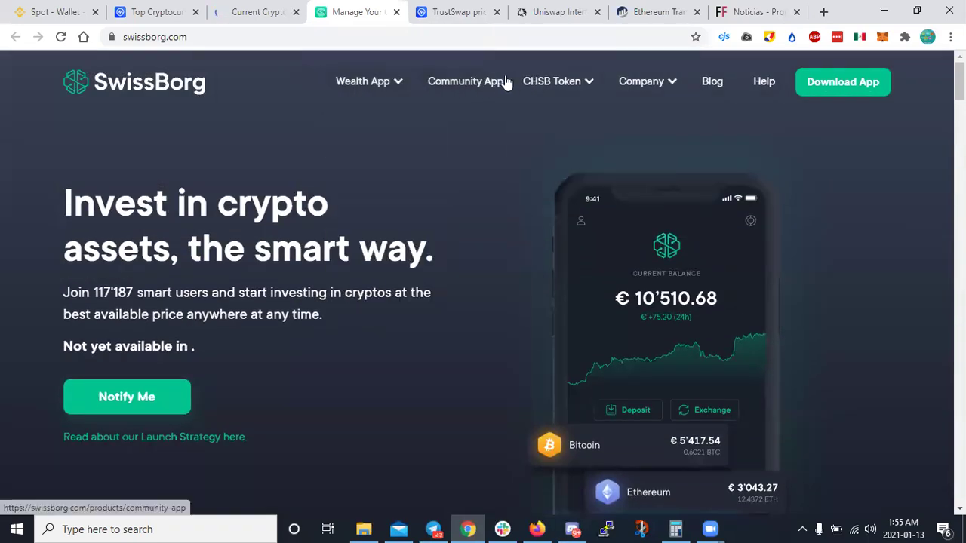
mouse_move(383, 80)
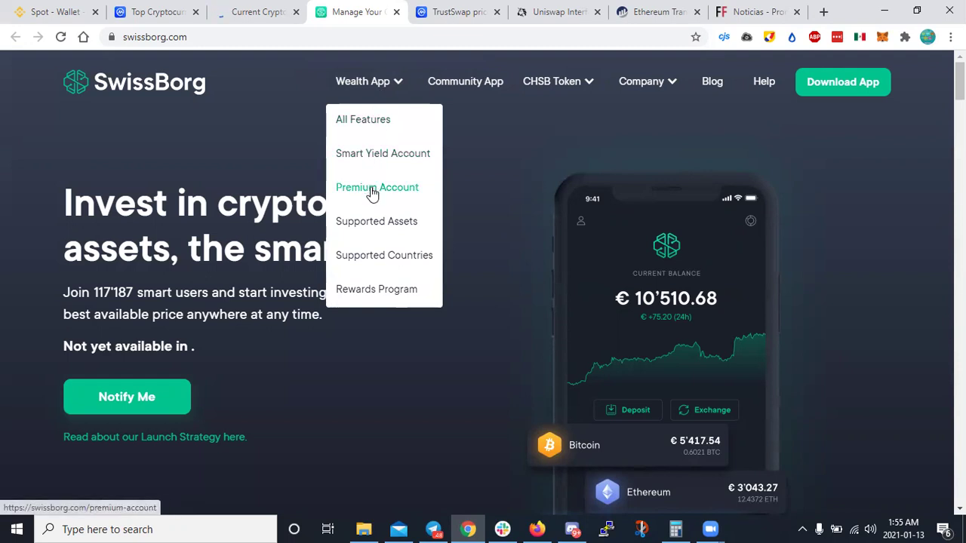
click(383, 154)
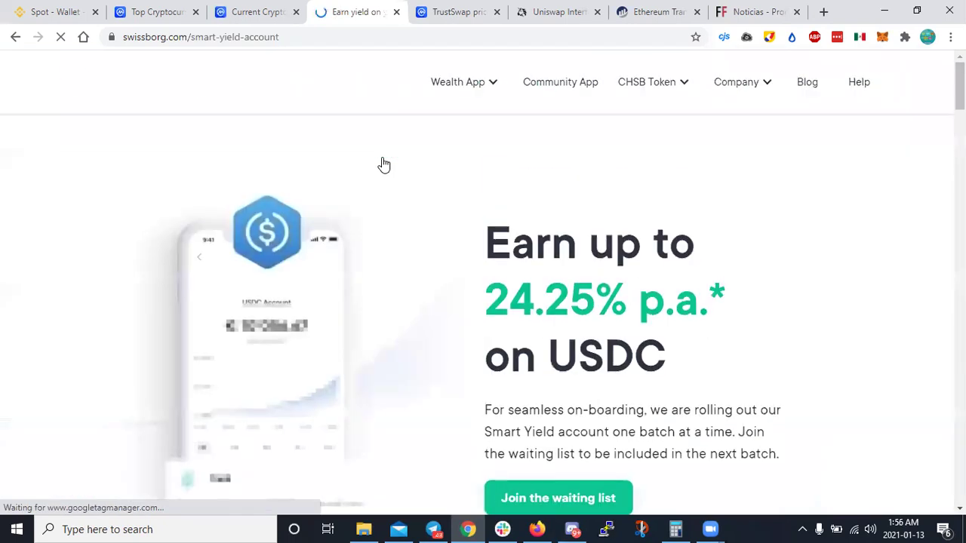
Examine the Smart Yield account's advertised USDC yield, the waiting list offer and the rates of the available assets
scroll(382, 164, down, 1)
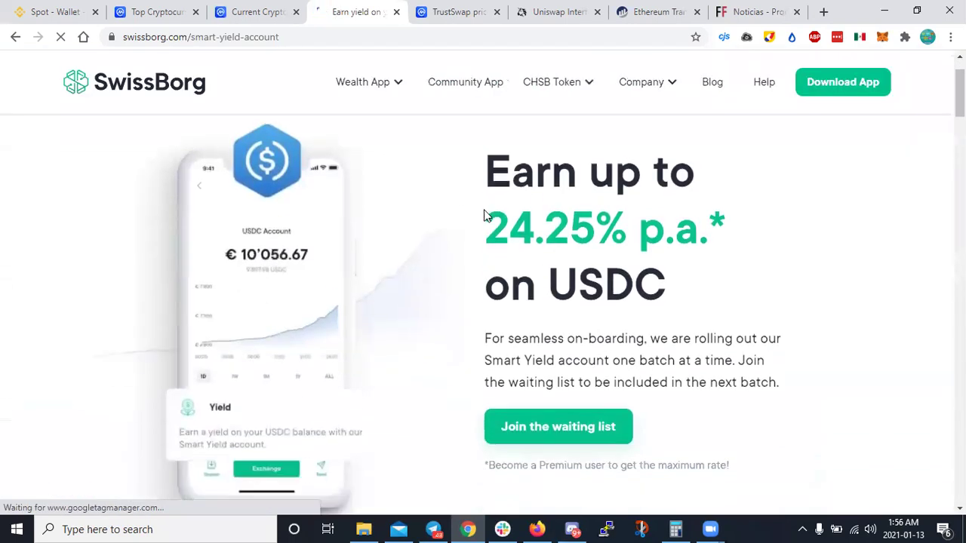
drag(482, 218, 710, 230)
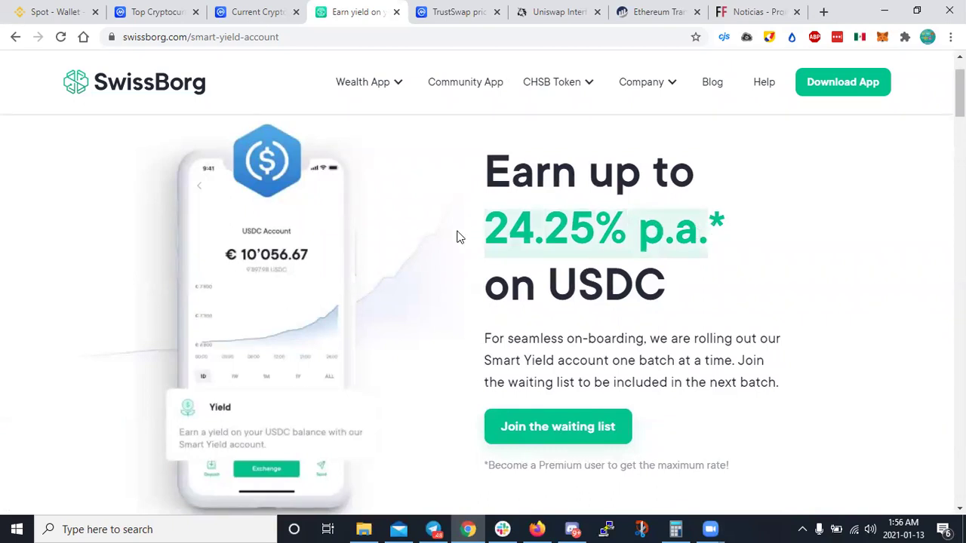
scroll(457, 237, down, 1)
scroll(457, 237, up, 2)
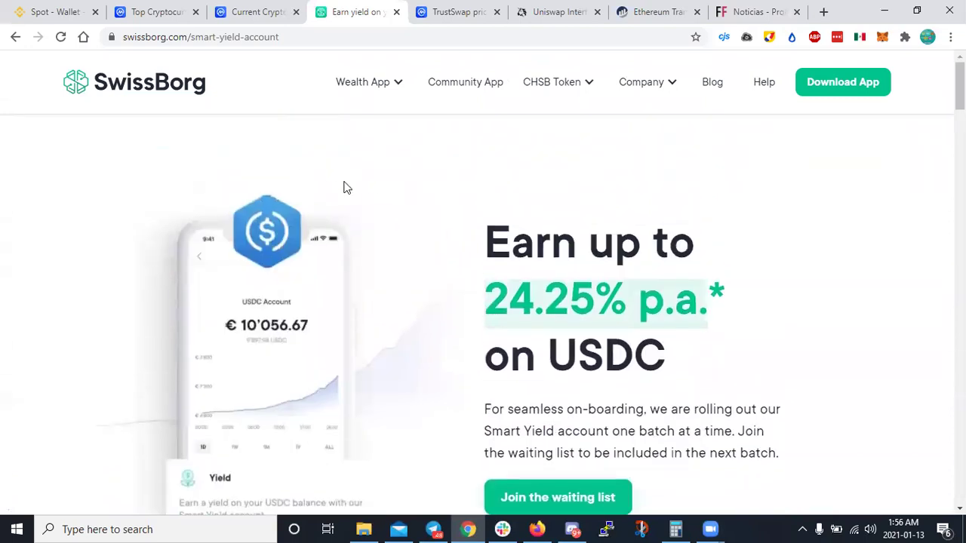
scroll(420, 310, down, 5)
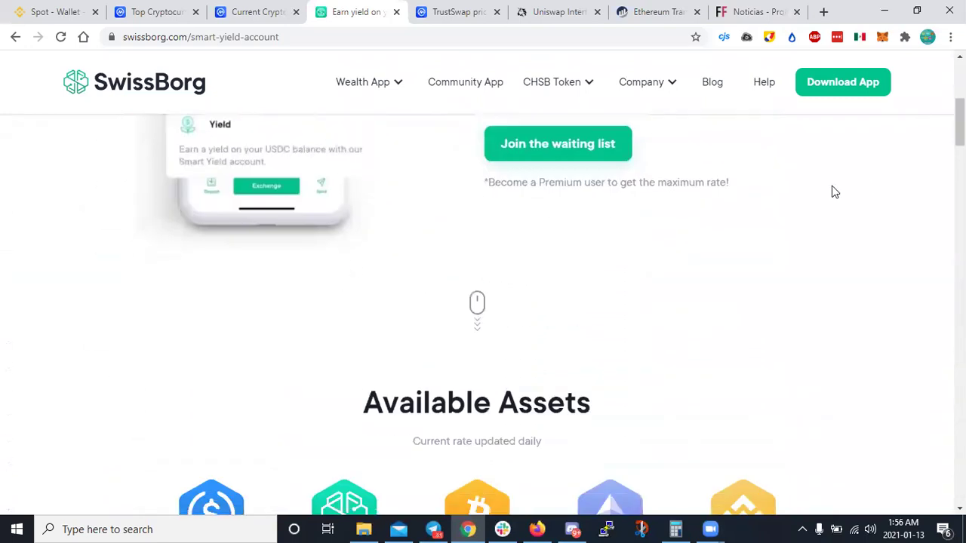
scroll(496, 335, down, 1)
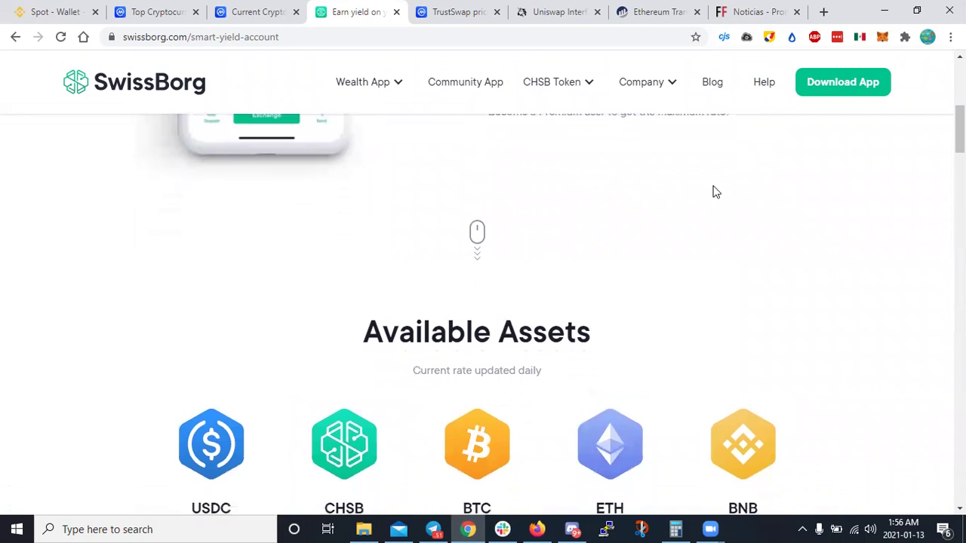
scroll(663, 175, up, 2)
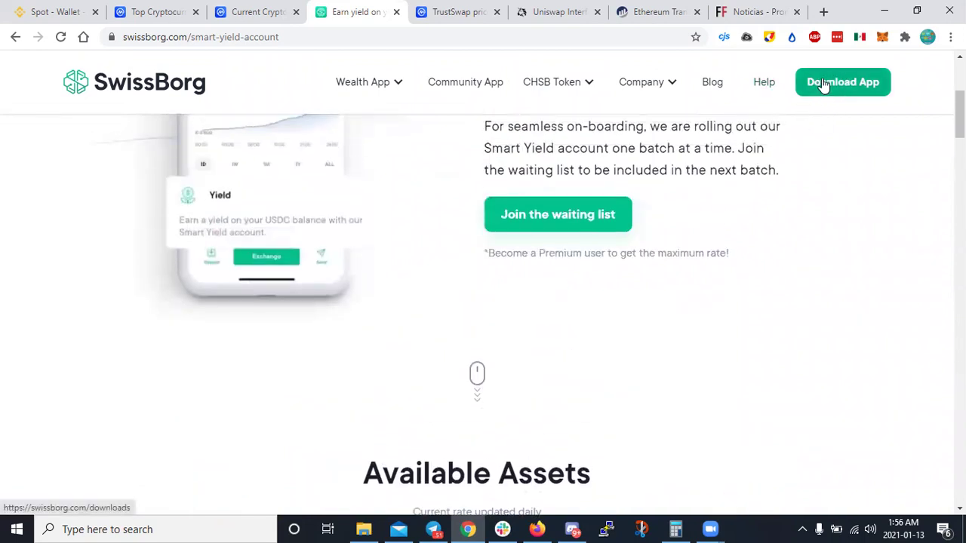
scroll(463, 258, down, 5)
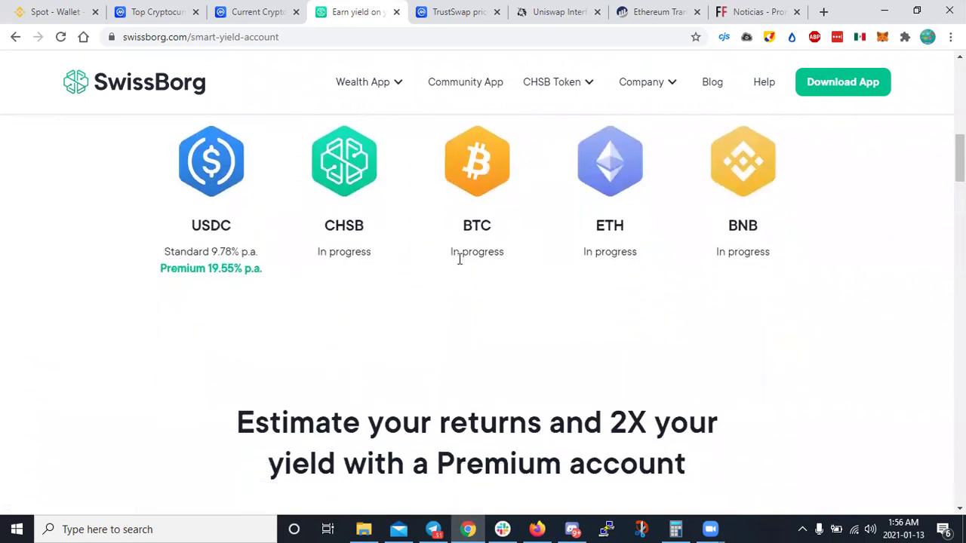
Set the principal investment in the returns estimator to 100000 USDC
scroll(459, 259, down, 5)
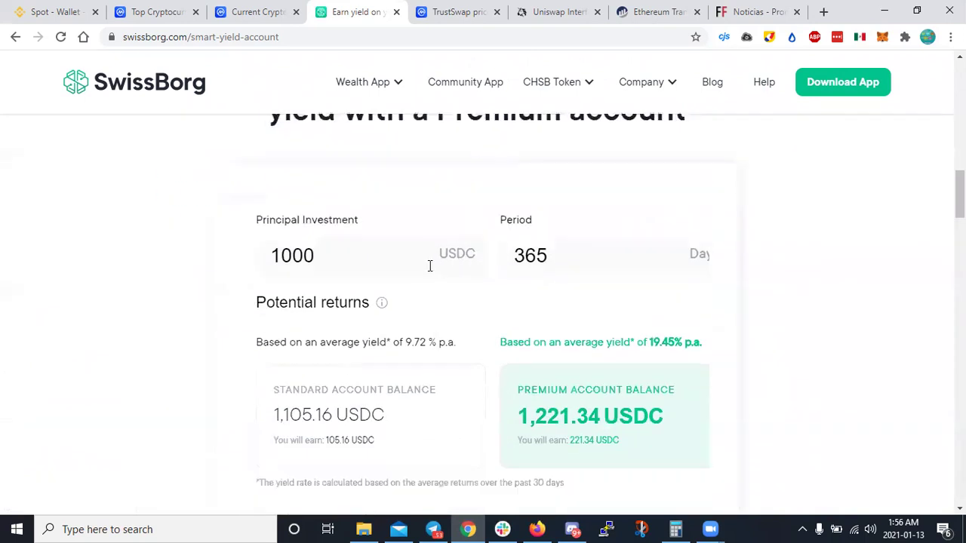
click(369, 253)
text(00)
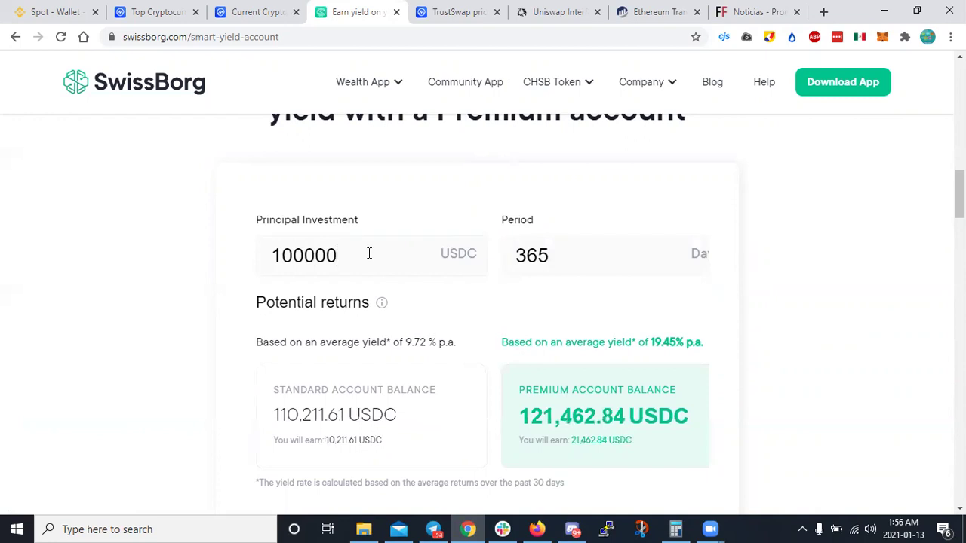